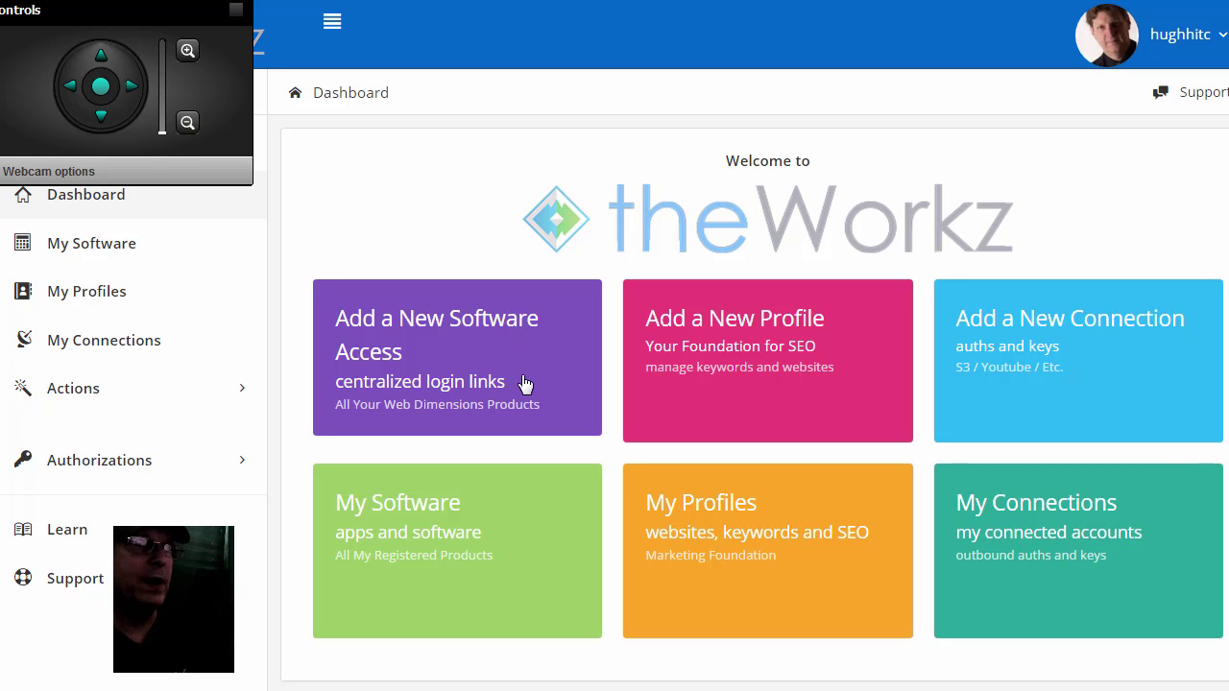
Open the form for registering new software and review the products it offers
{"action": "left_click", "coordinate": [486, 322]}
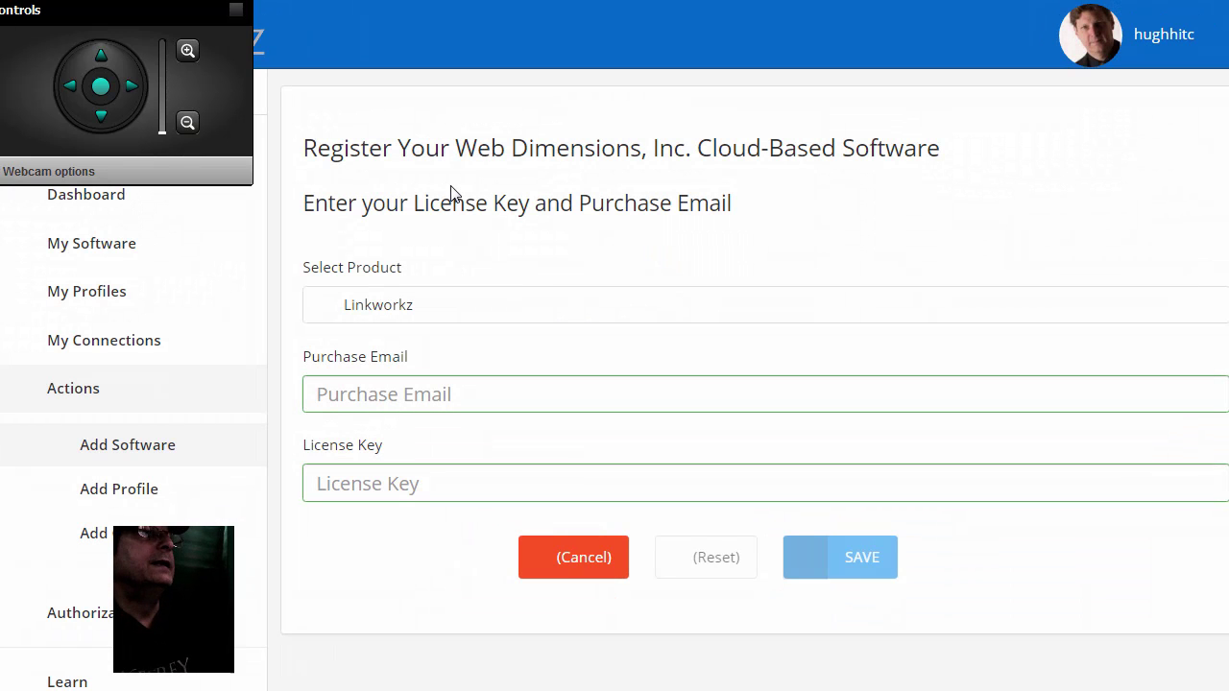
{"action": "left_click", "coordinate": [425, 319]}
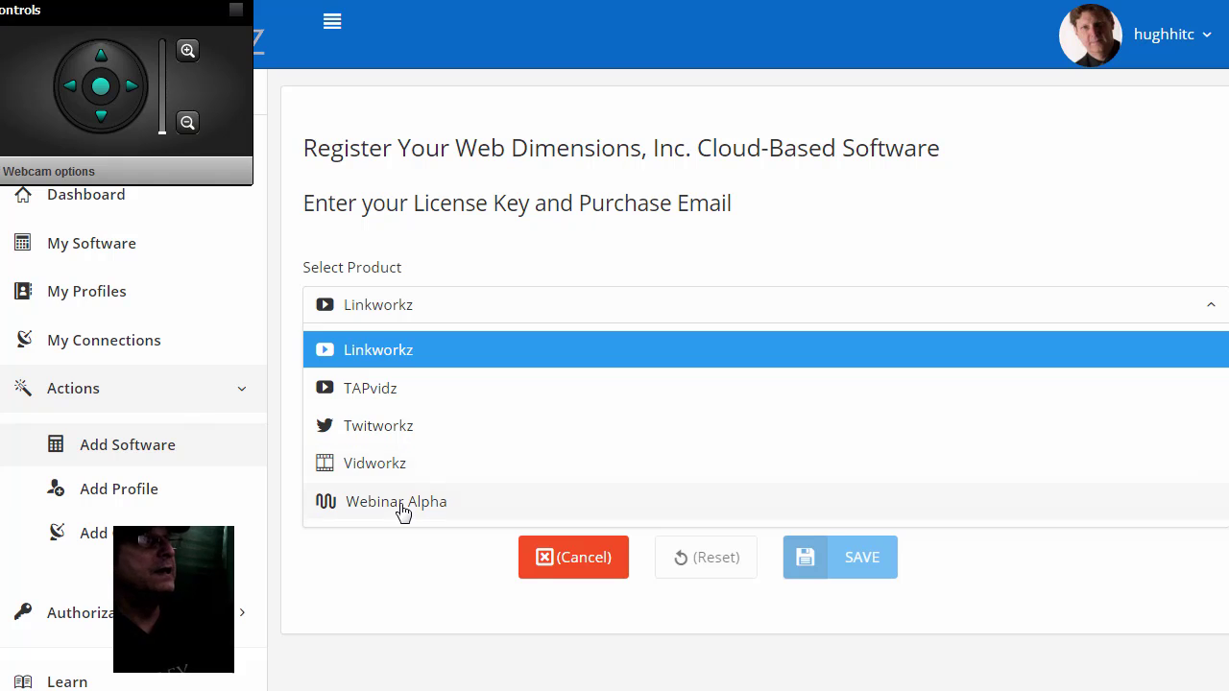
{"action": "left_click", "coordinate": [373, 610]}
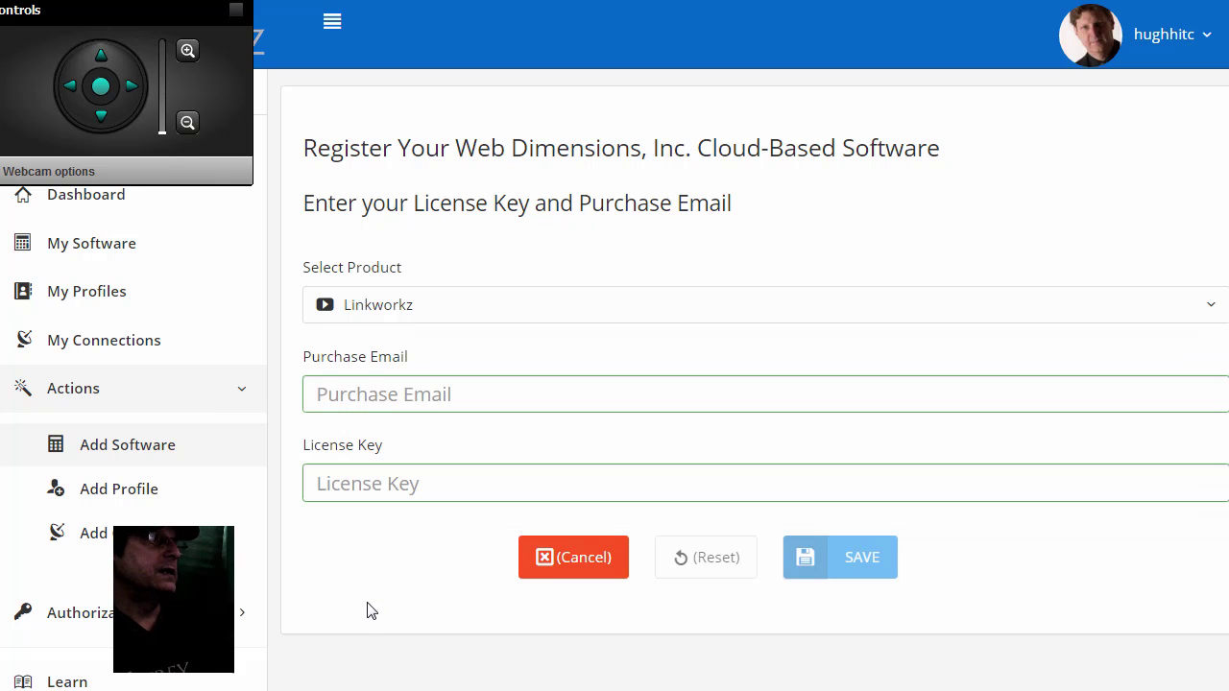
View the account options of the registered Linkworkz and Vidworkz software and log in to Vidworkz
{"action": "left_click", "coordinate": [93, 252]}
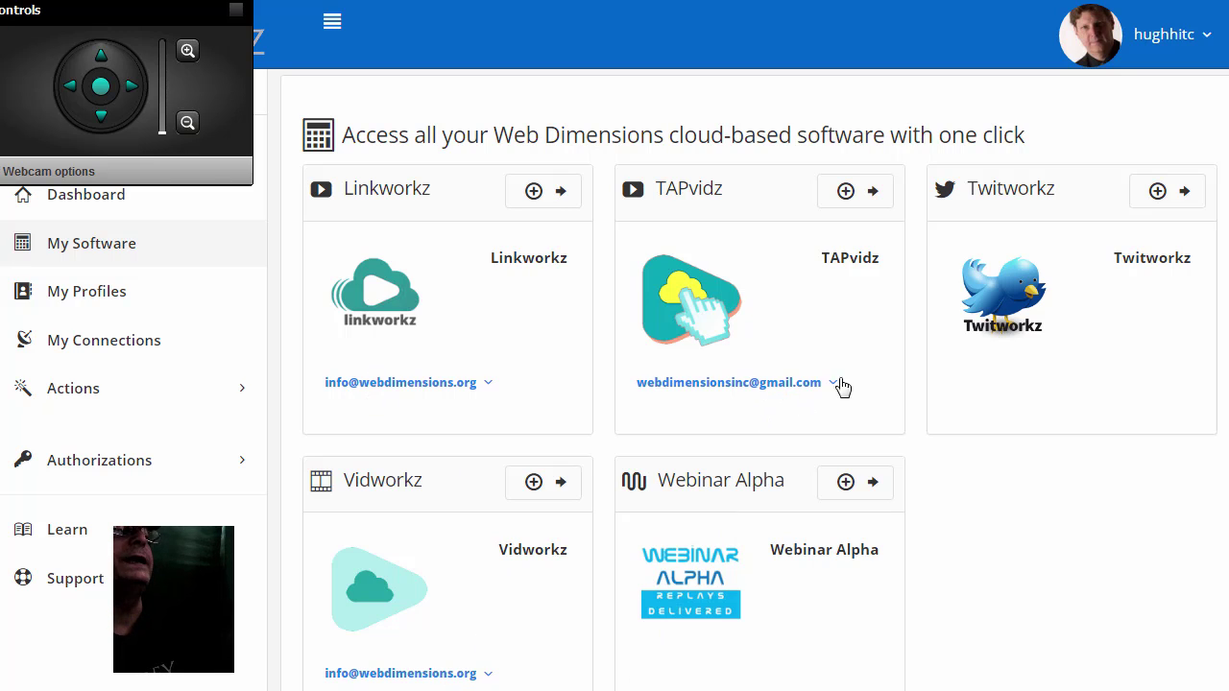
{"action": "left_click", "coordinate": [485, 384]}
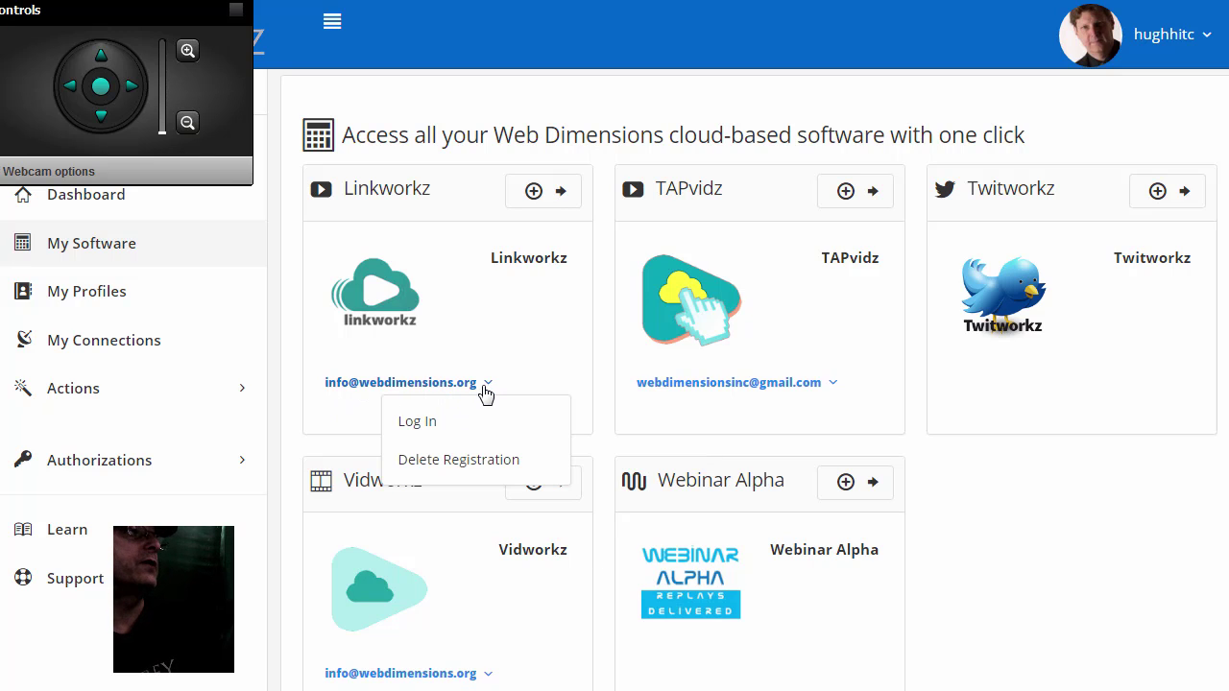
{"action": "left_click", "coordinate": [486, 674]}
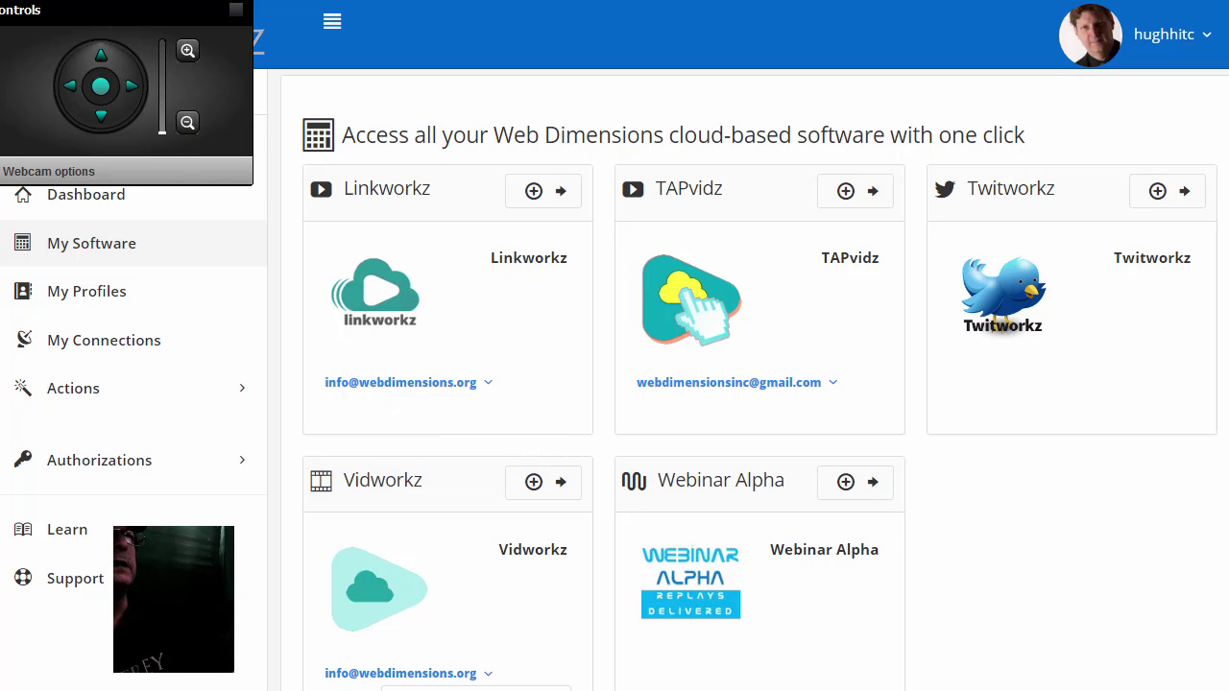
{"action": "scroll", "coordinate": [614, 432], "scroll_direction": "down", "scroll_amount": 1}
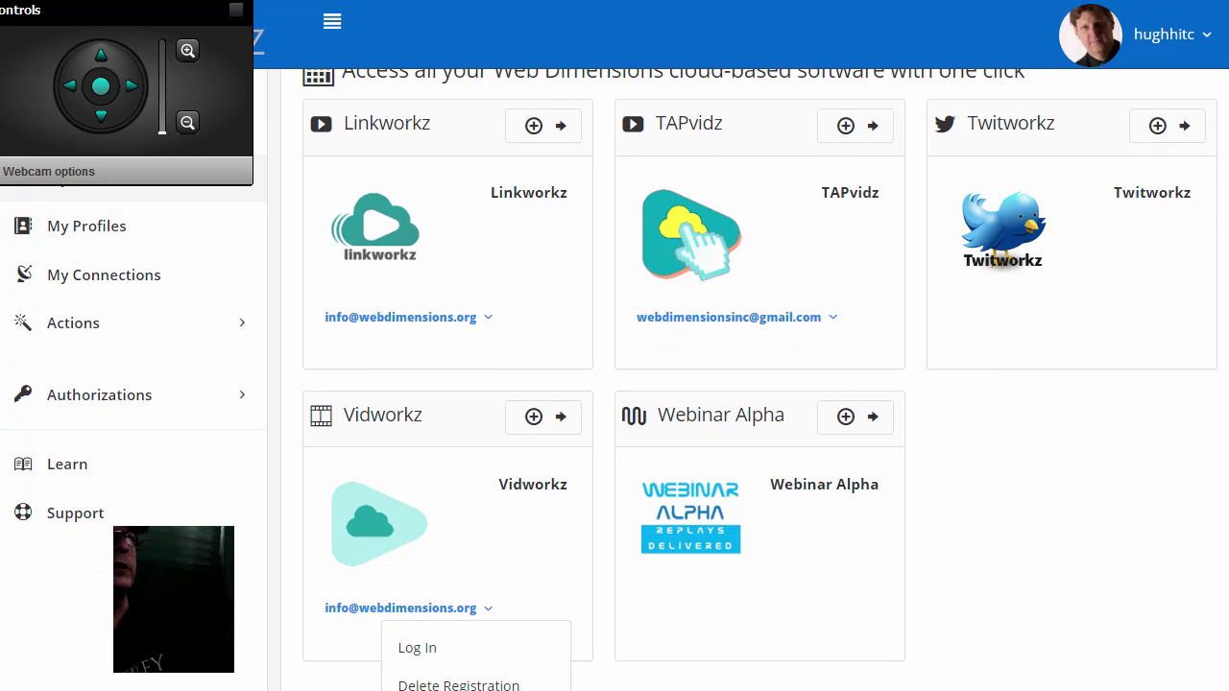
{"action": "left_click", "coordinate": [458, 579]}
{"action": "left_click", "coordinate": [429, 612]}
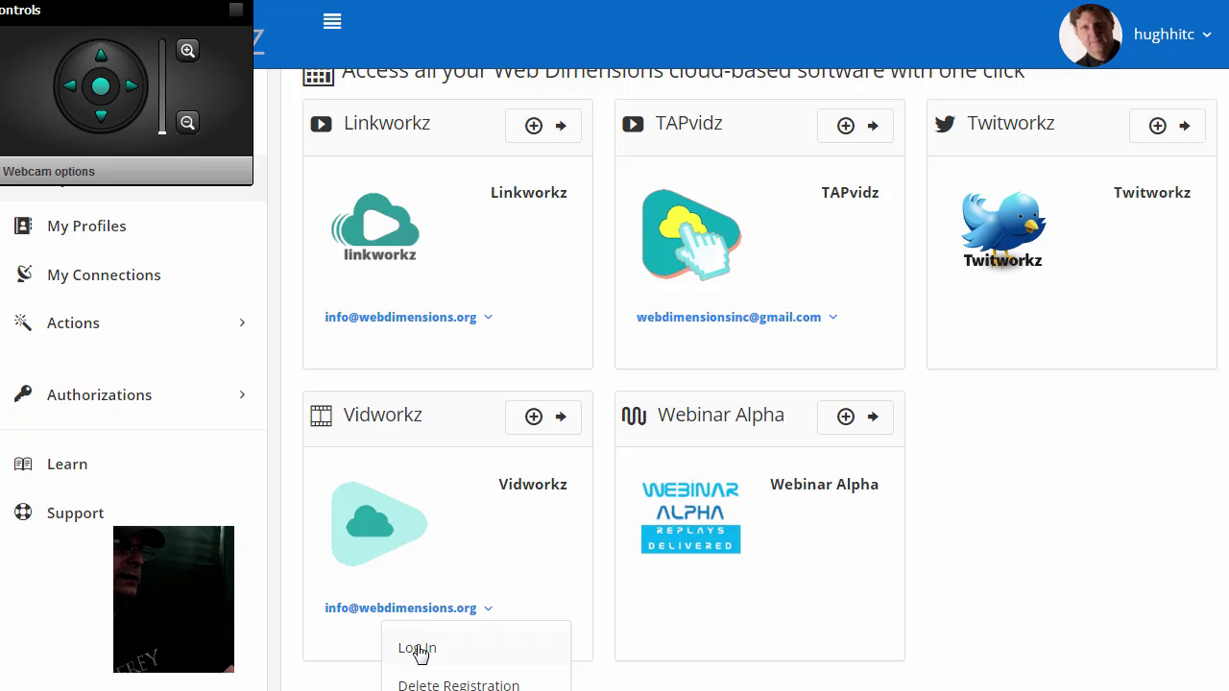
{"action": "left_click", "coordinate": [417, 650]}
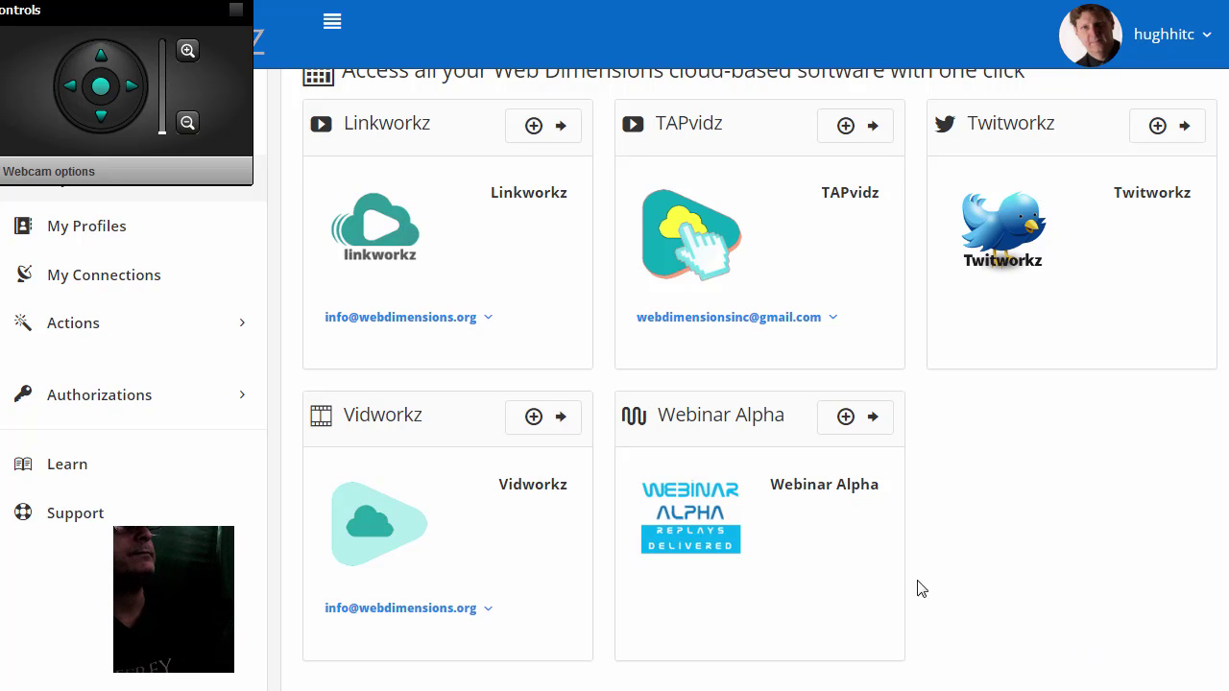
Open the title and keywords of the German Shepherds profile for editing
{"action": "left_click", "coordinate": [123, 225]}
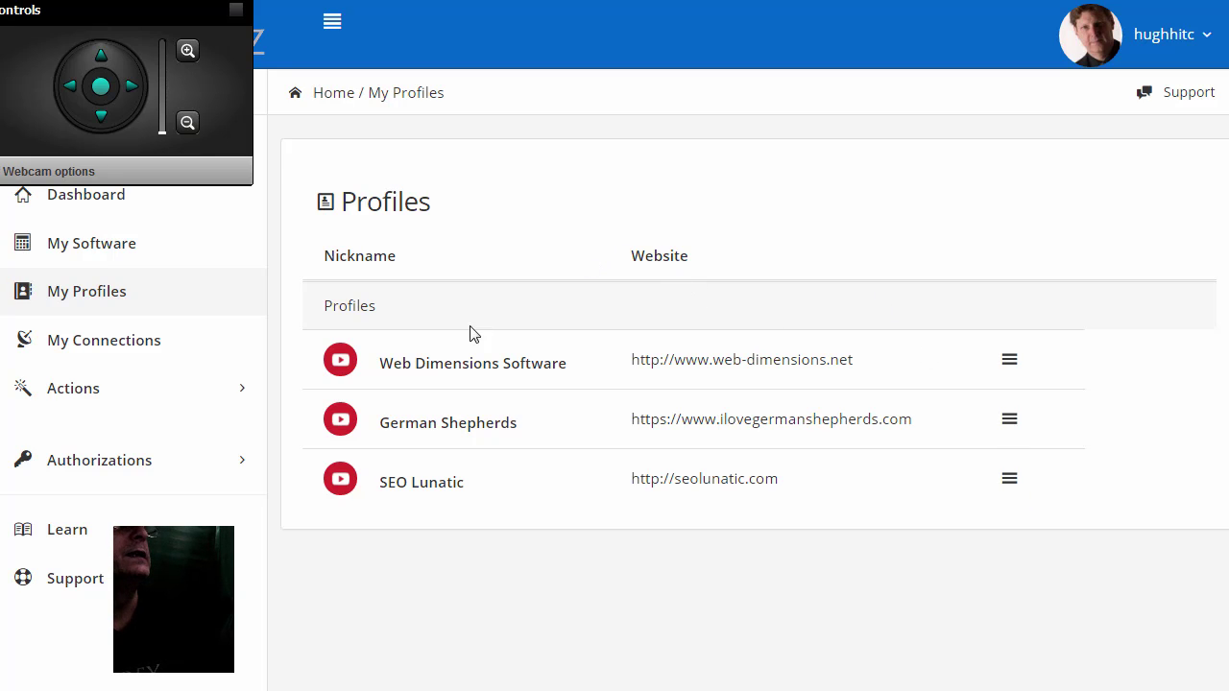
{"action": "left_click", "coordinate": [134, 384]}
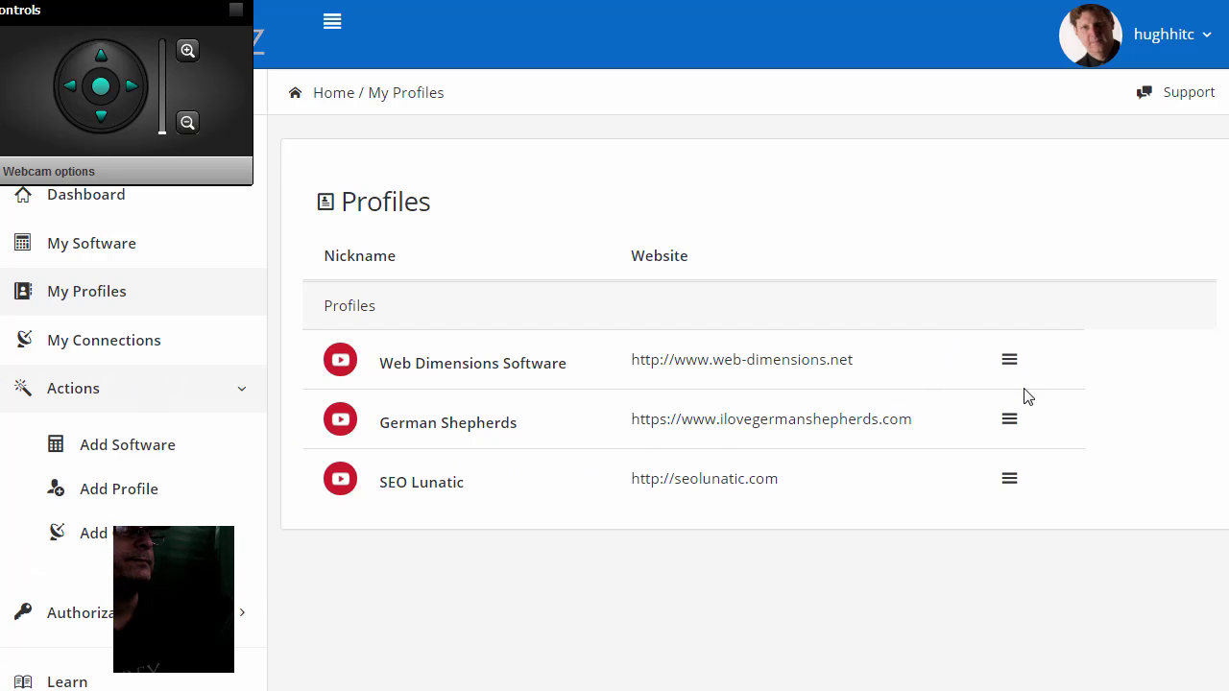
{"action": "left_click", "coordinate": [1008, 422]}
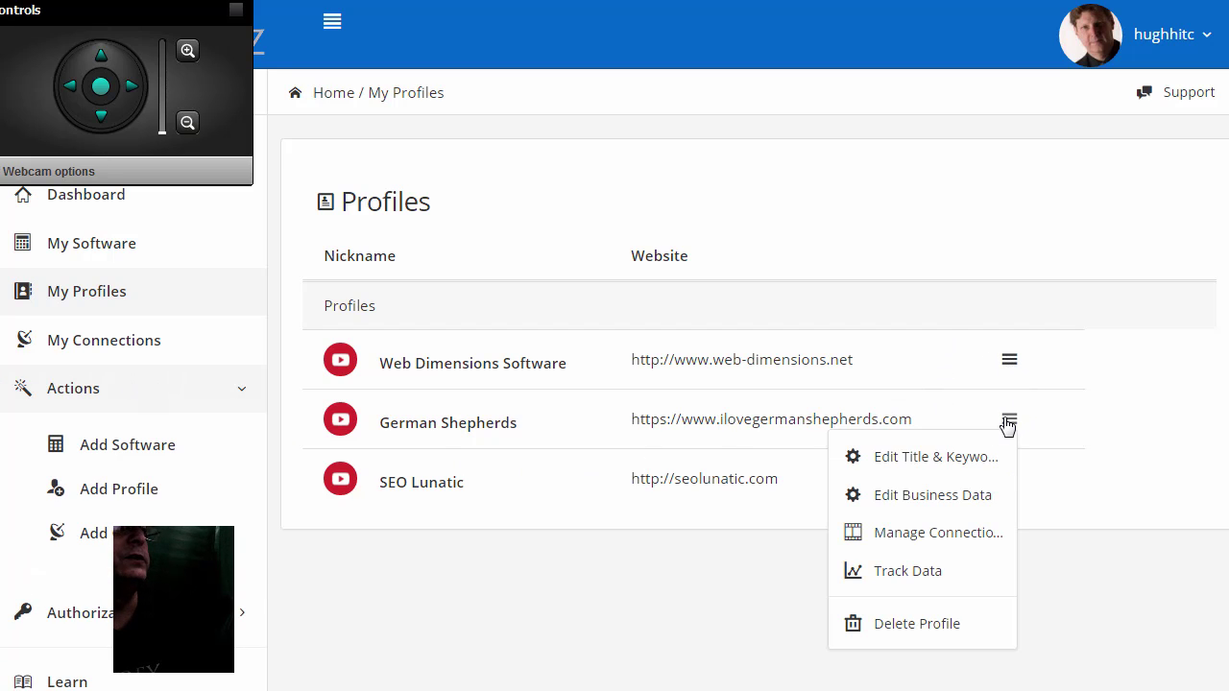
{"action": "left_click", "coordinate": [935, 461]}
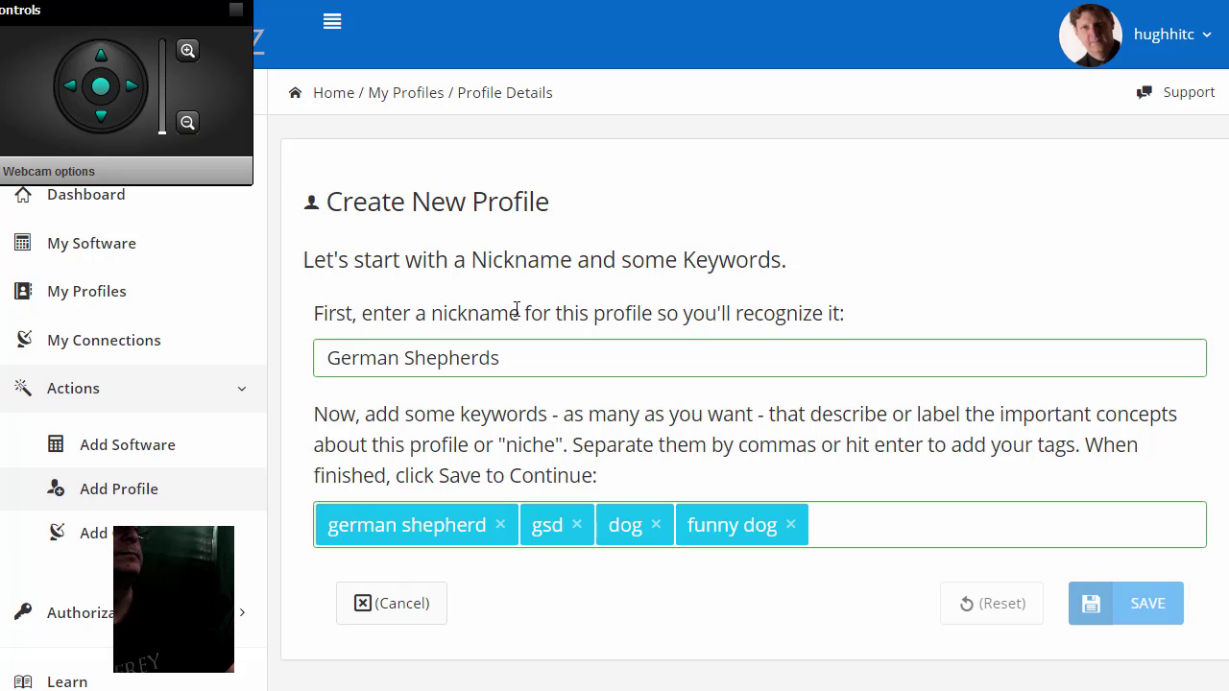
Save the German Shepherds profile's nickname and keywords and review its business data
{"action": "left_click", "coordinate": [1123, 611]}
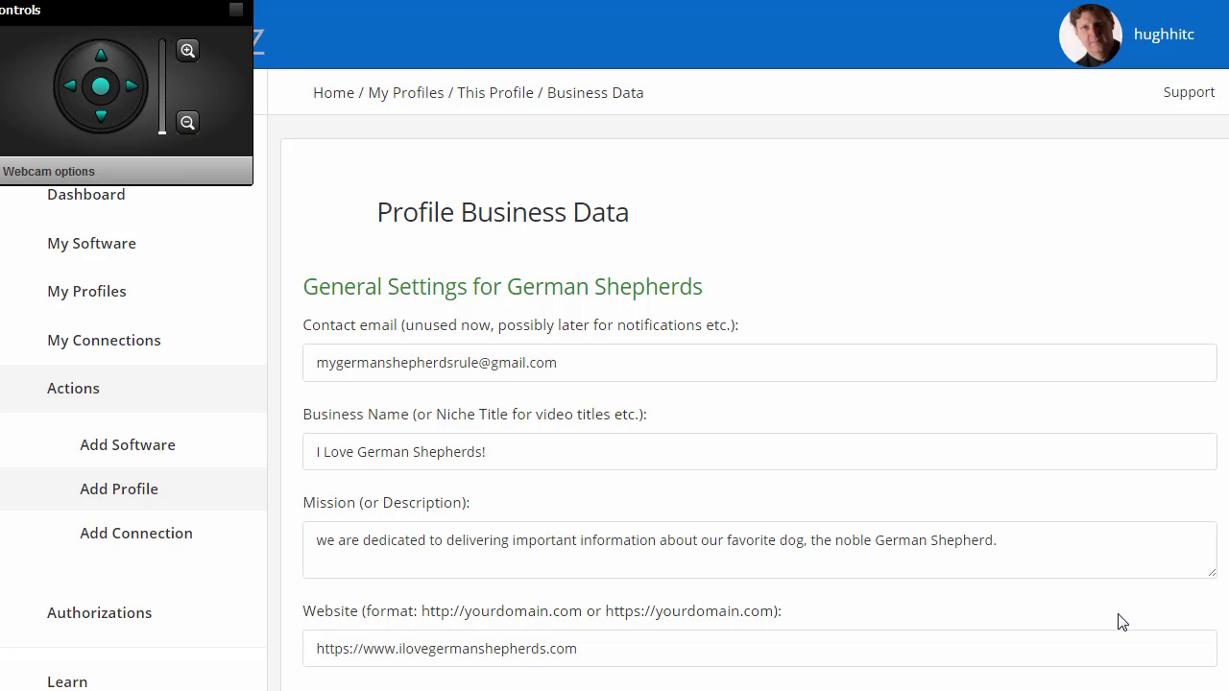
{"action": "scroll", "coordinate": [1188, 212], "scroll_direction": "down", "scroll_amount": 2}
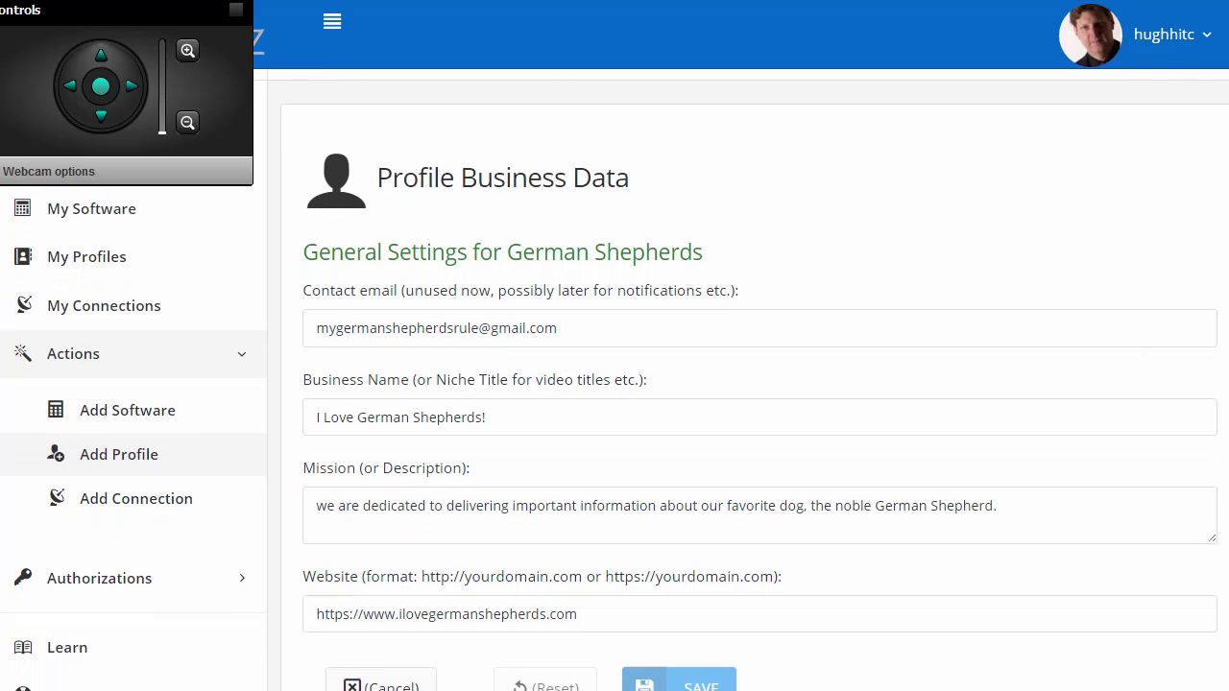
{"action": "scroll", "coordinate": [1189, 212], "scroll_direction": "up", "scroll_amount": 2}
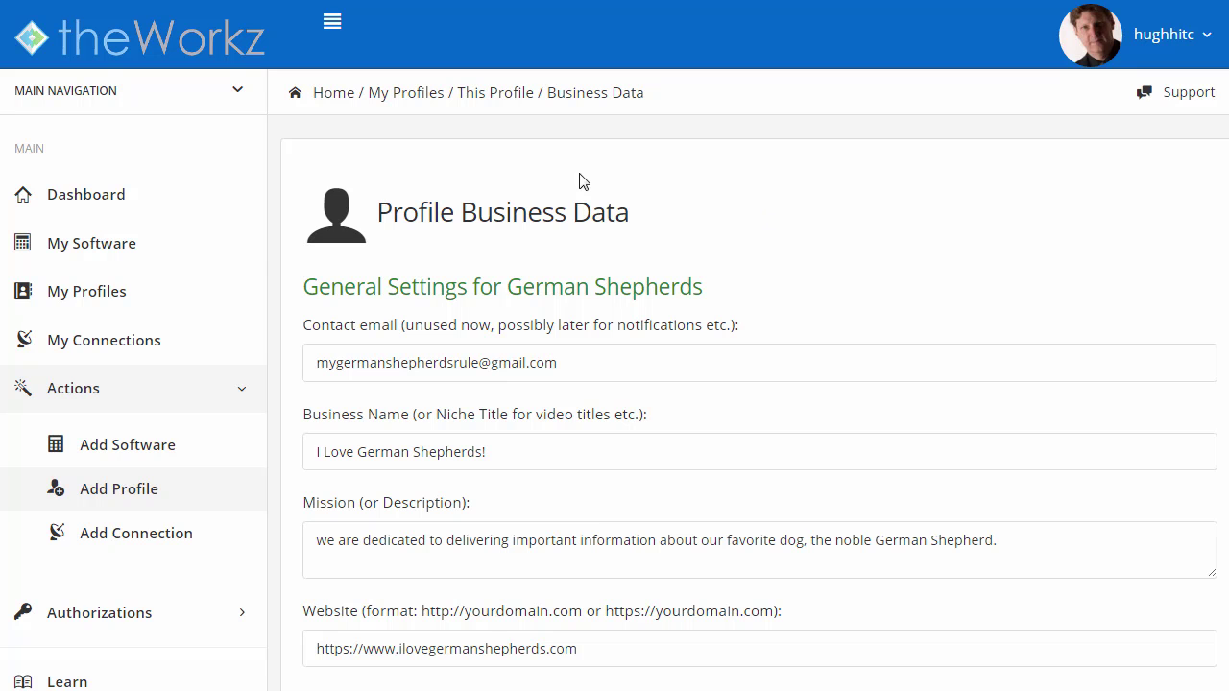
Log in to Linkworkz through its registered account in My Software
{"action": "left_click", "coordinate": [54, 248]}
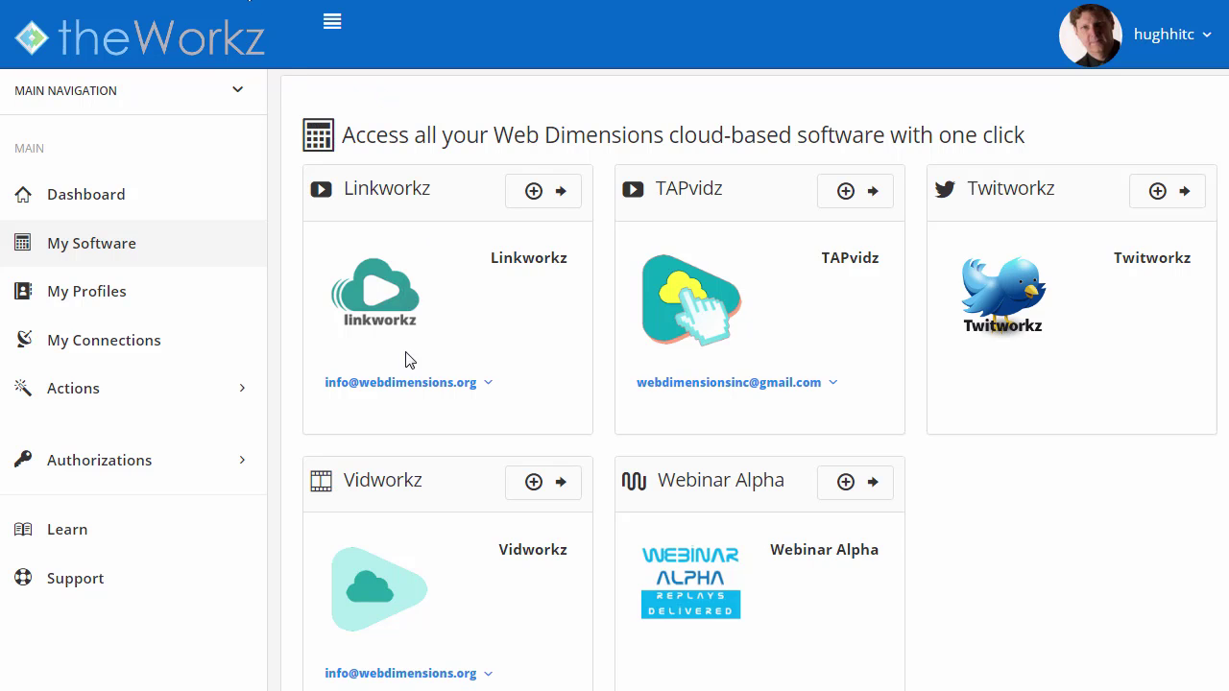
{"action": "left_click", "coordinate": [448, 385]}
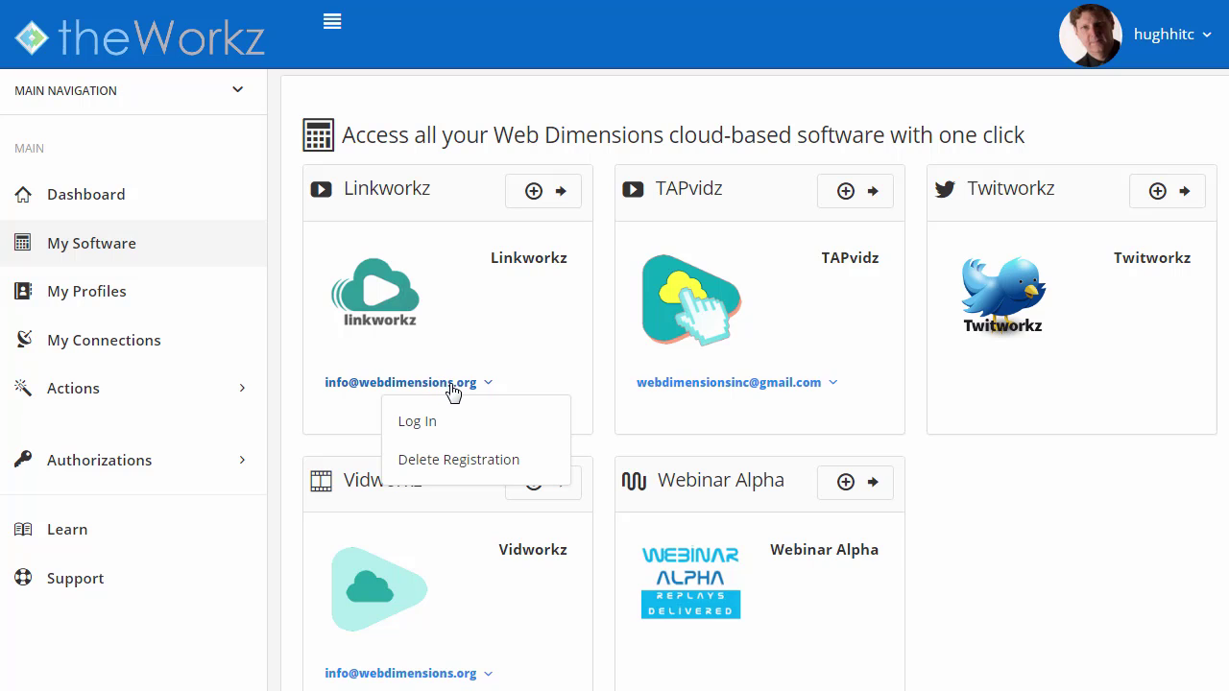
{"action": "left_click", "coordinate": [422, 428]}
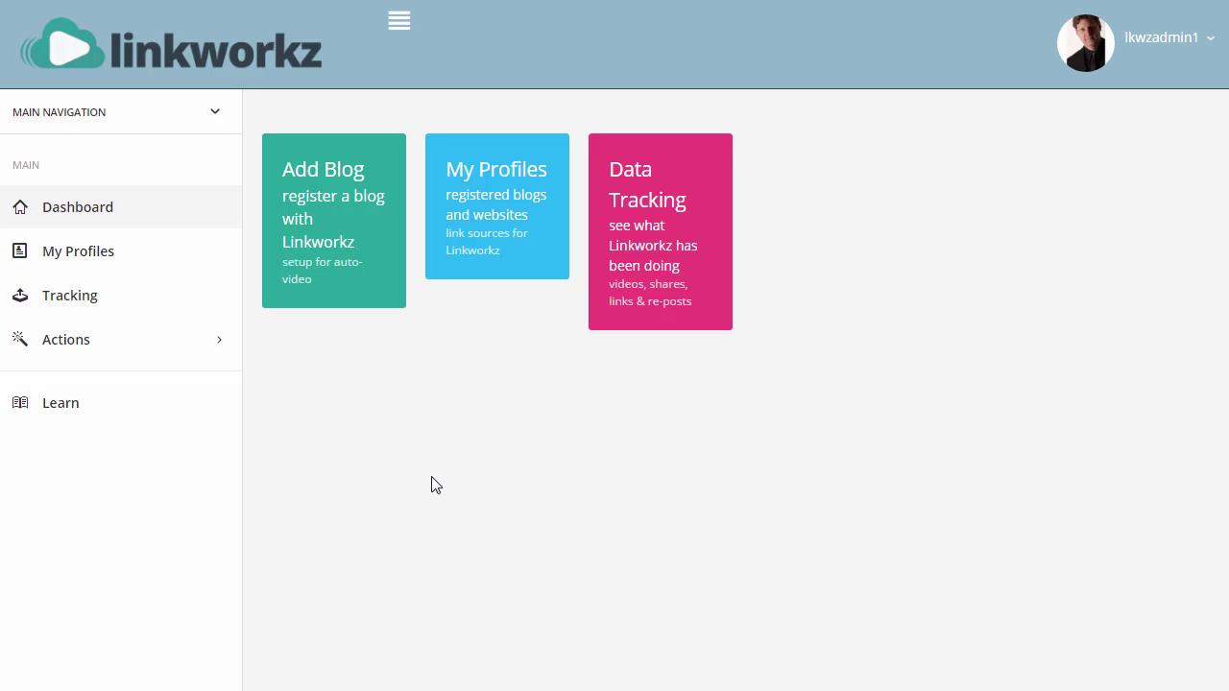
Start a new Linkworkz blog profile and load the defaults of the Web Dimensions Software profile into it
{"action": "left_click", "coordinate": [353, 225]}
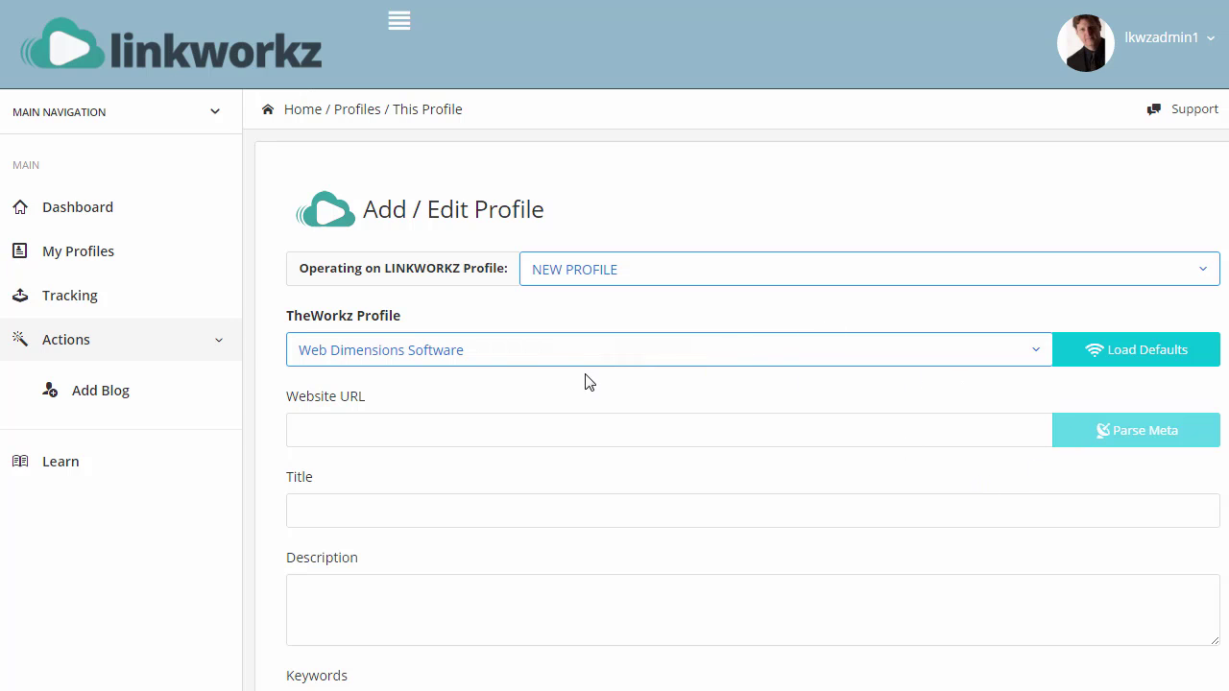
{"action": "left_click", "coordinate": [559, 368]}
{"action": "left_click", "coordinate": [559, 367]}
{"action": "left_click", "coordinate": [1085, 353]}
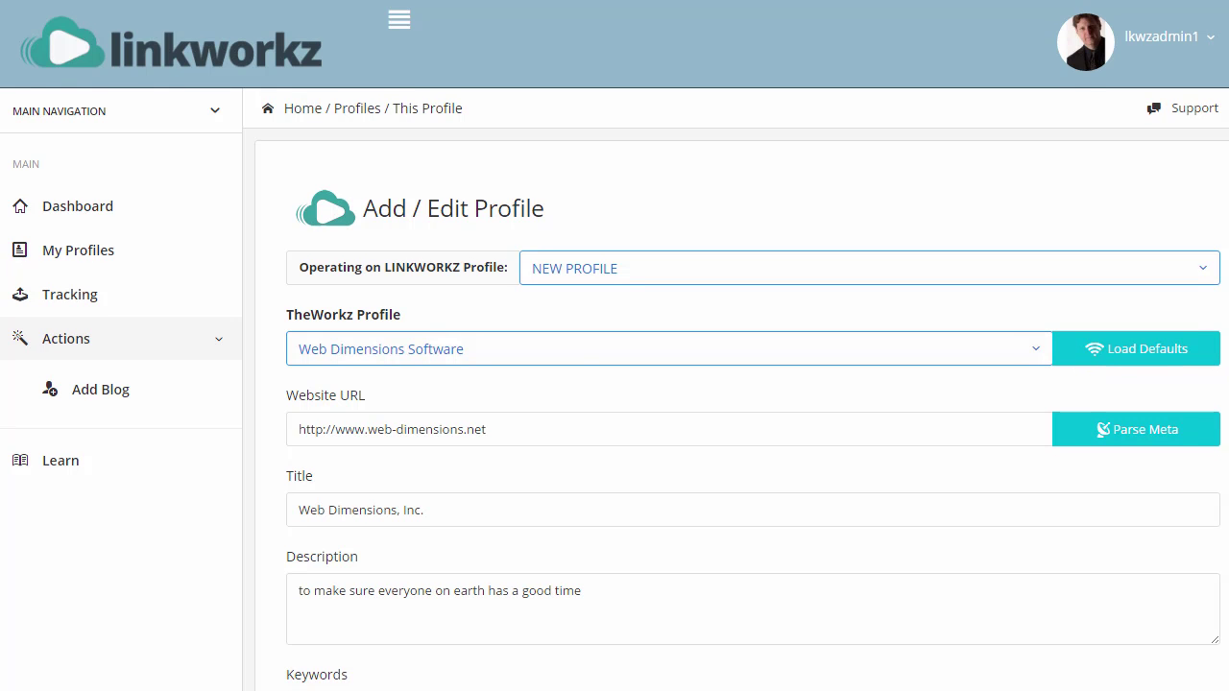
{"action": "scroll", "coordinate": [1204, 264], "scroll_direction": "down", "scroll_amount": 2}
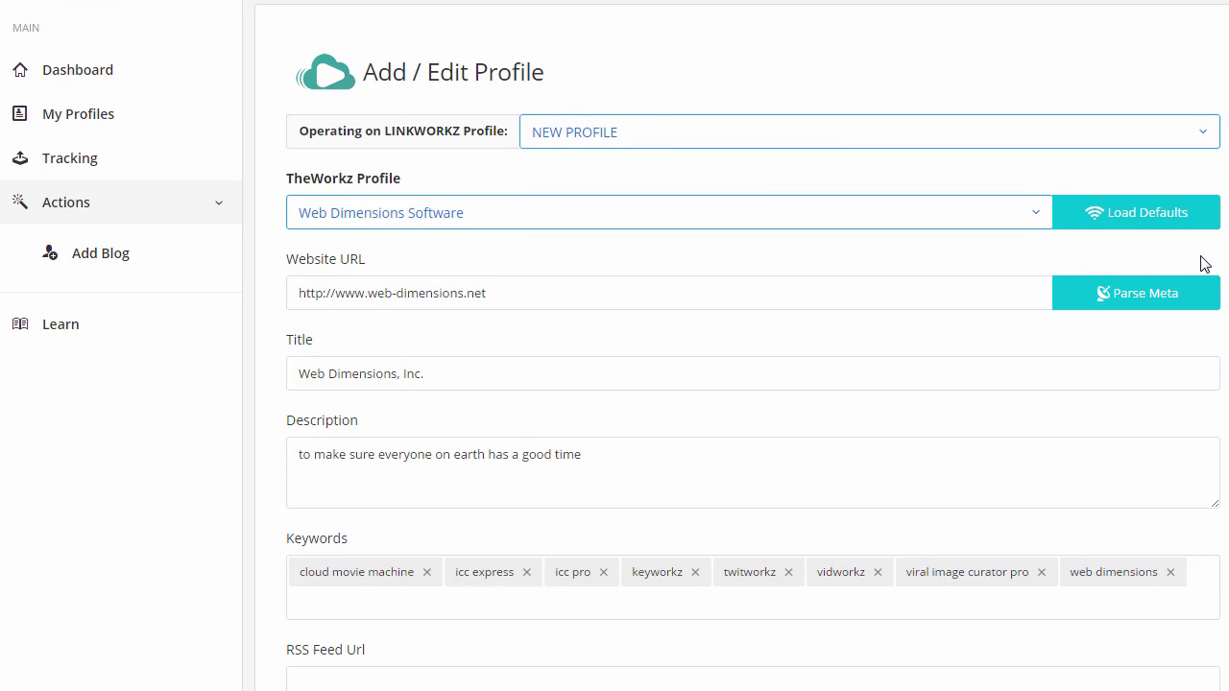
{"action": "scroll", "coordinate": [1203, 264], "scroll_direction": "up", "scroll_amount": 2}
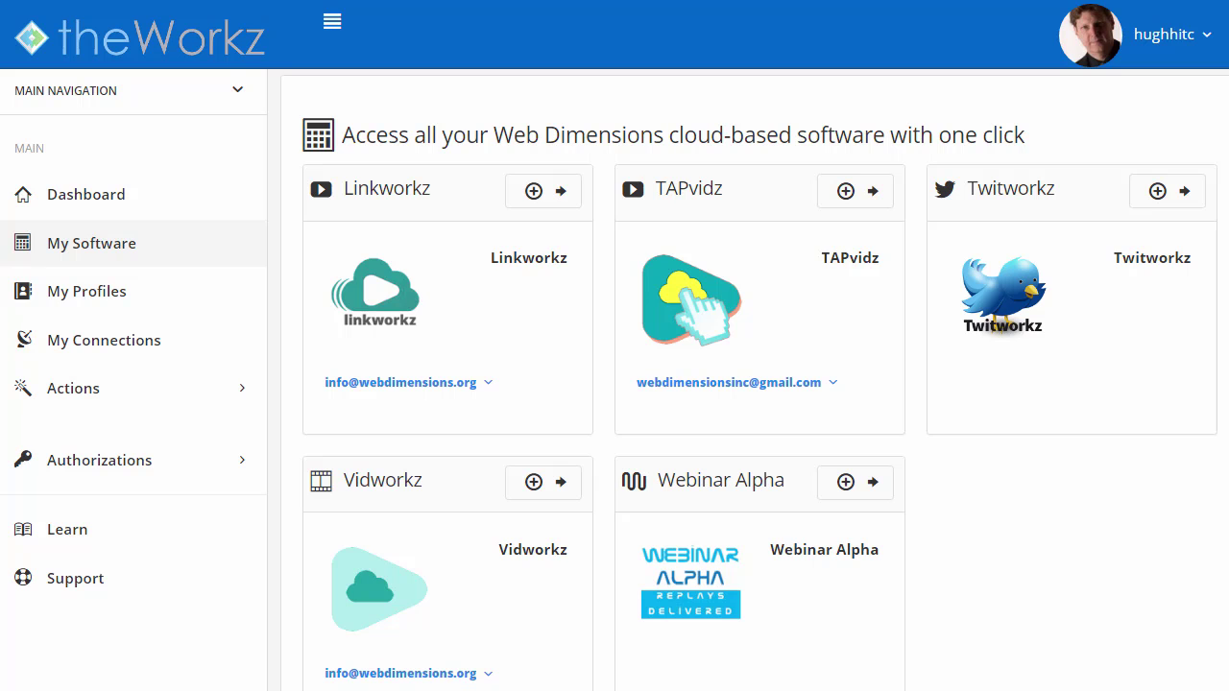
Switch back to theWorkz and review its profile list, existing connections and available connection types
{"action": "left_click", "coordinate": [43, 291]}
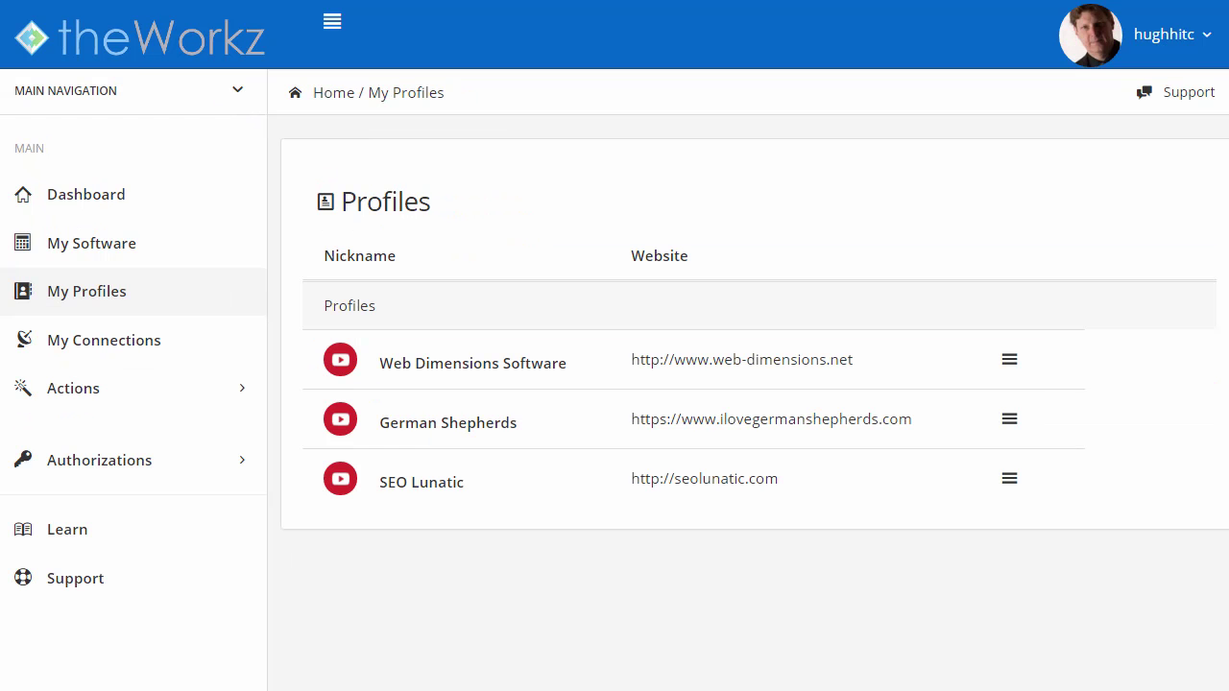
{"action": "left_click", "coordinate": [130, 343]}
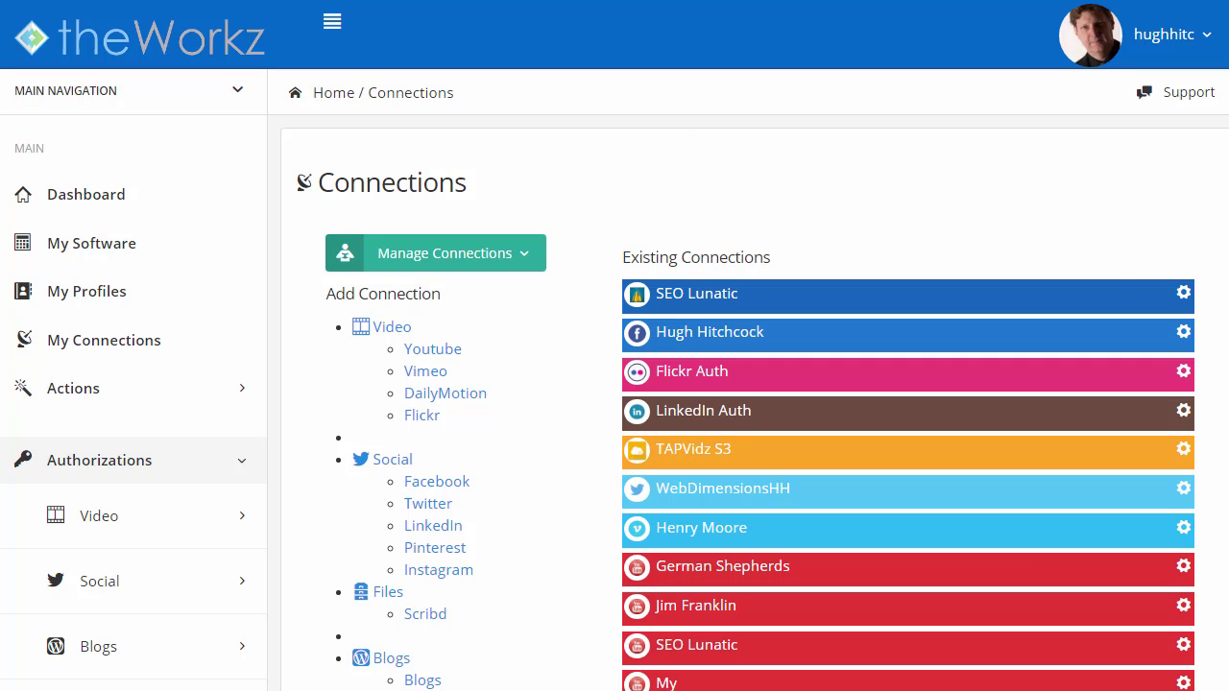
{"action": "scroll", "coordinate": [615, 381], "scroll_direction": "down", "scroll_amount": 1}
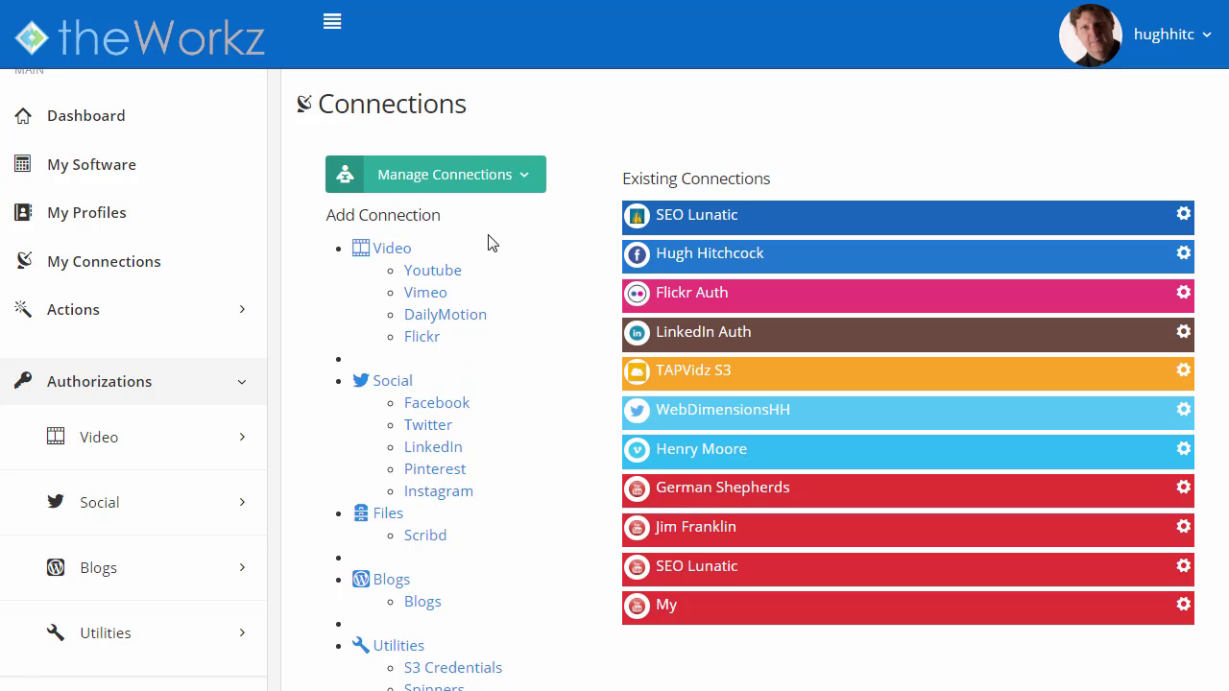
Open the Facebook app authorization setup and examine its instructions and required fields
{"action": "left_click", "coordinate": [418, 424]}
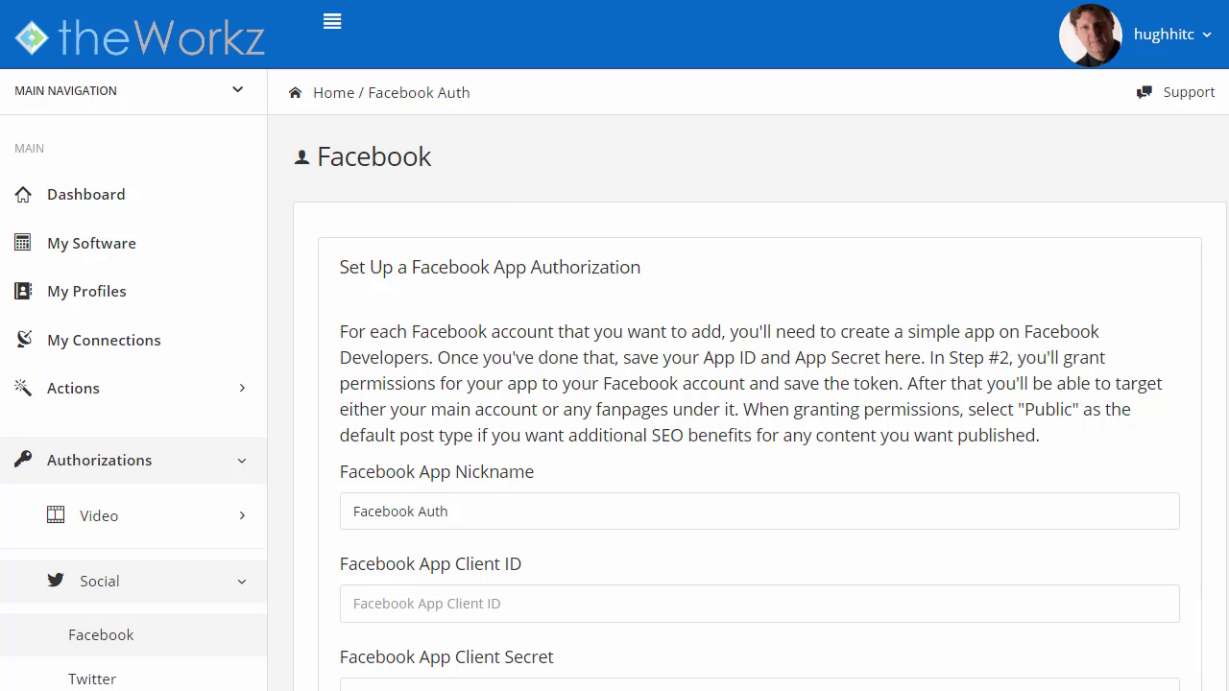
{"action": "scroll", "coordinate": [614, 377], "scroll_direction": "down", "scroll_amount": 3}
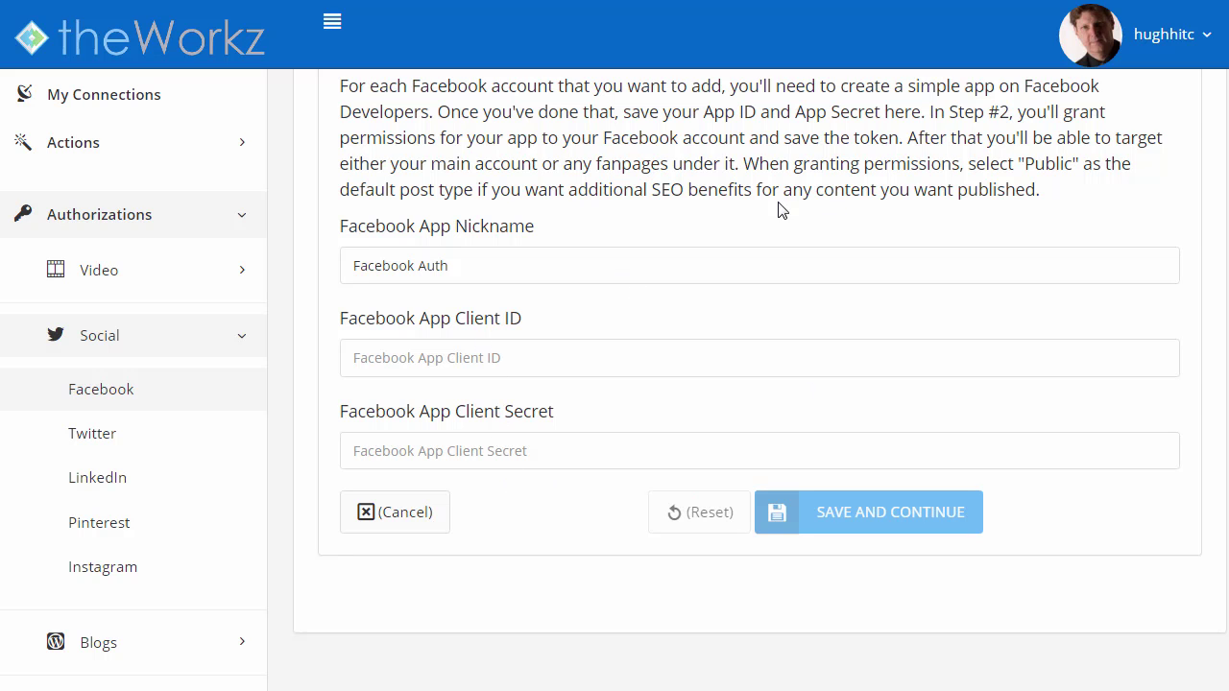
{"action": "scroll", "coordinate": [758, 384], "scroll_direction": "up", "scroll_amount": 3}
{"action": "scroll", "coordinate": [862, 309], "scroll_direction": "up", "scroll_amount": 2}
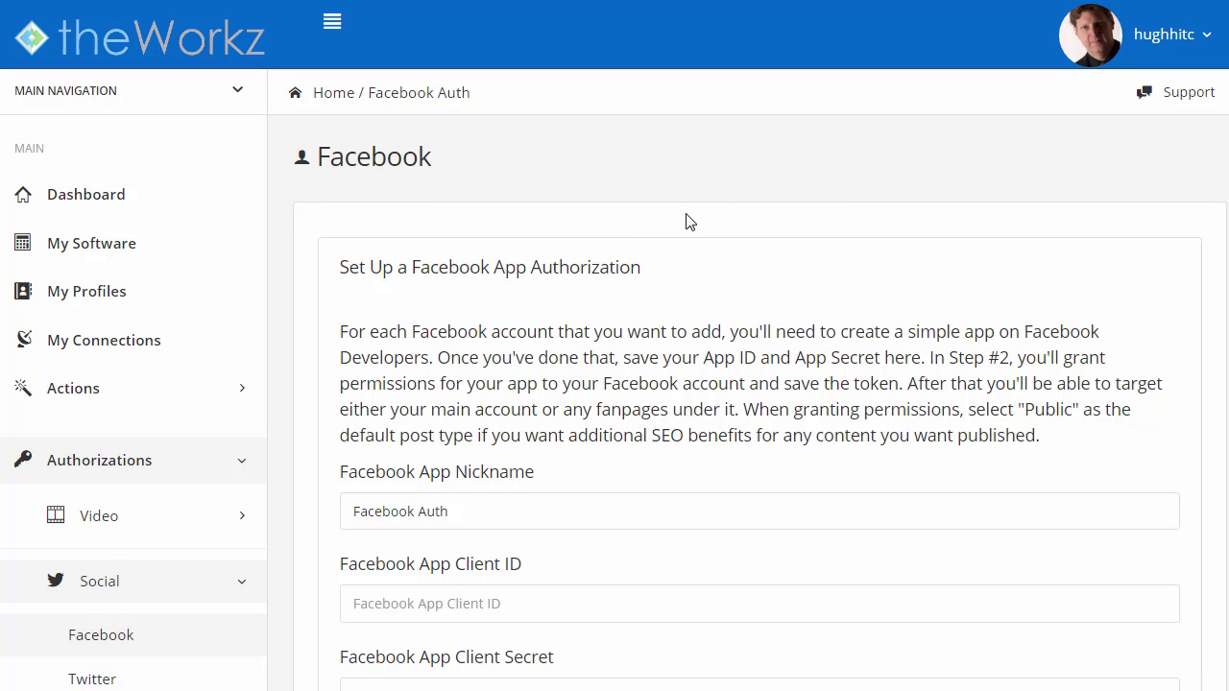
{"action": "scroll", "coordinate": [766, 250], "scroll_direction": "down", "scroll_amount": 4}
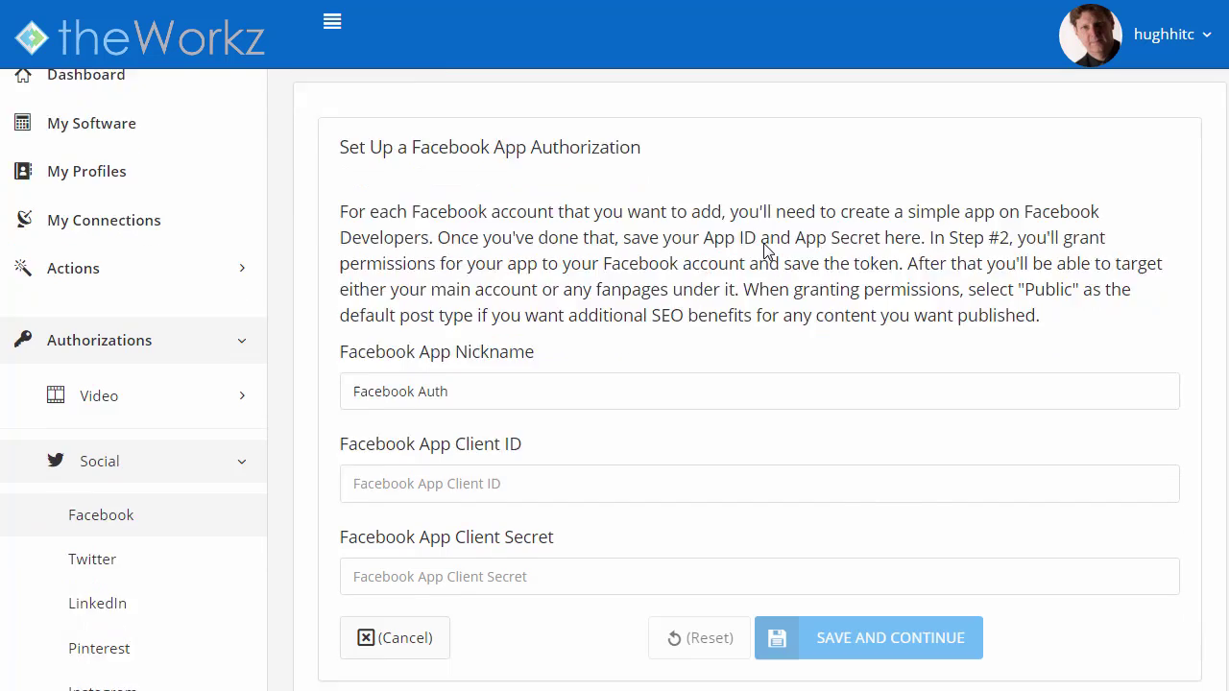
{"action": "scroll", "coordinate": [766, 249], "scroll_direction": "up", "scroll_amount": 2}
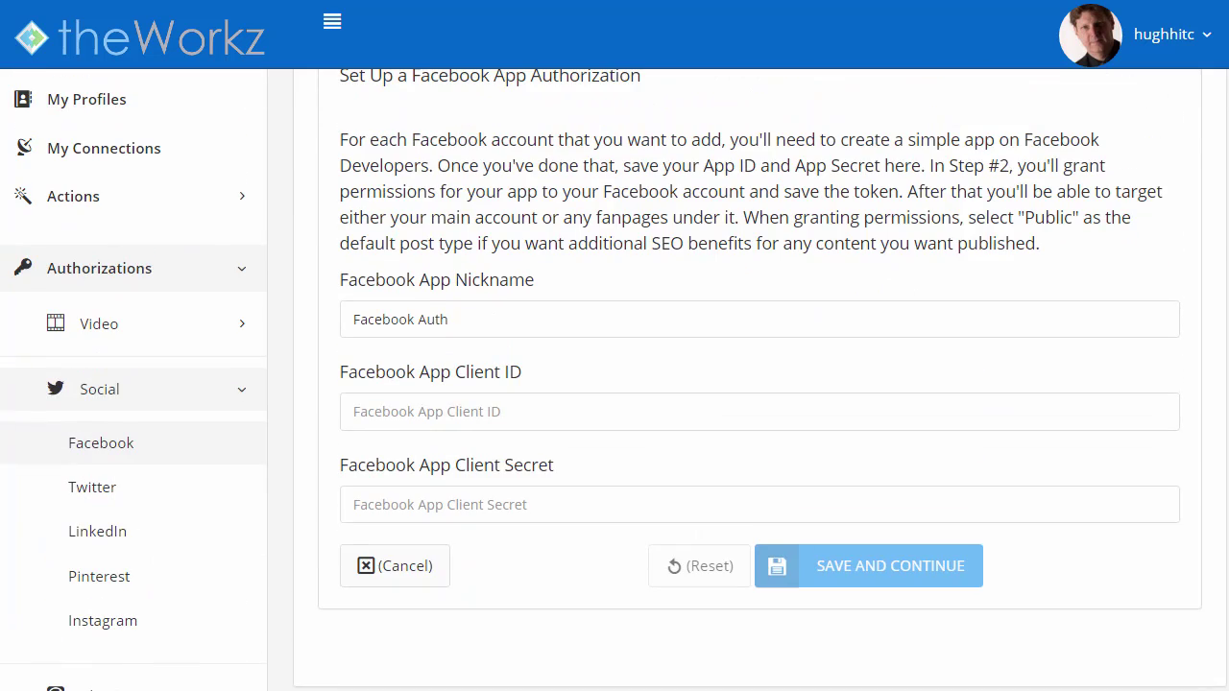
View the YouTube authorizations among the video services and return to the Connections overview
{"action": "left_click", "coordinate": [91, 334]}
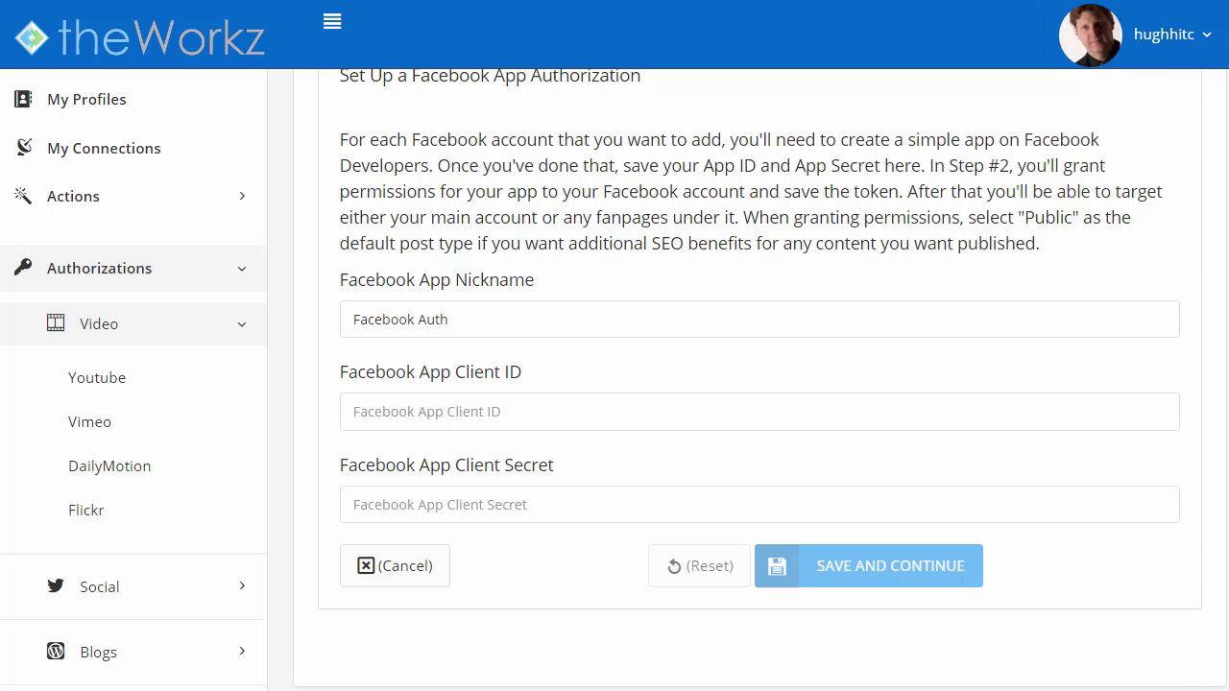
{"action": "scroll", "coordinate": [955, 207], "scroll_direction": "up", "scroll_amount": 2}
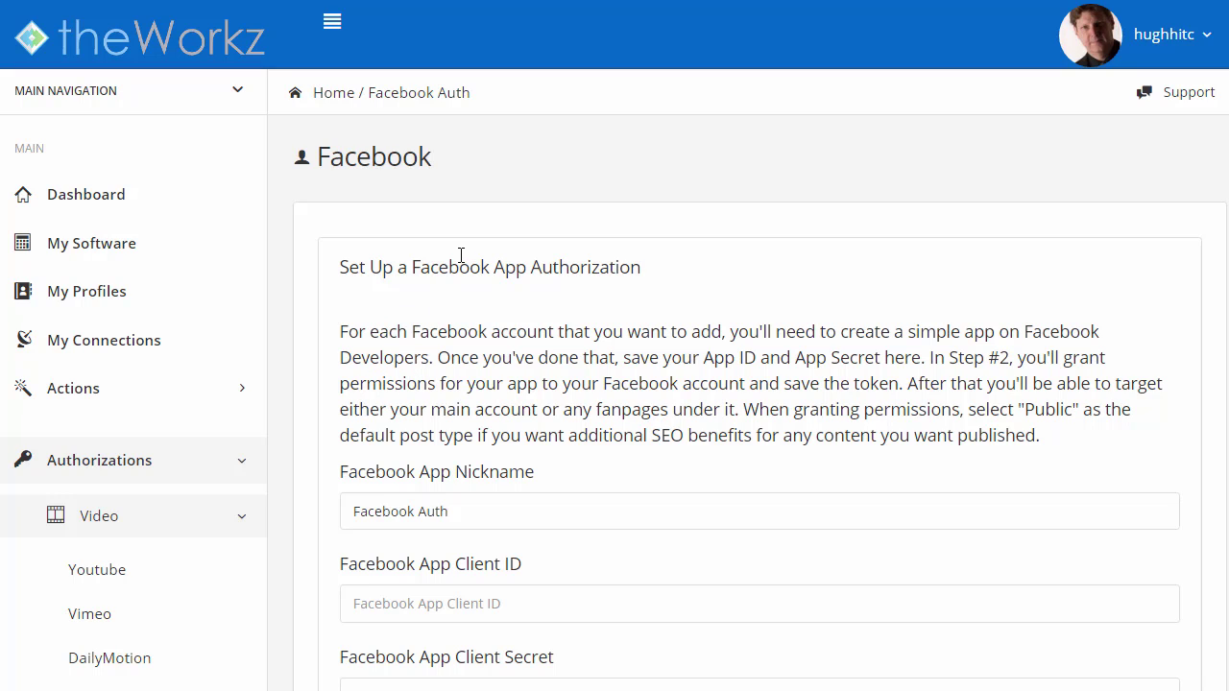
{"action": "left_click", "coordinate": [86, 573]}
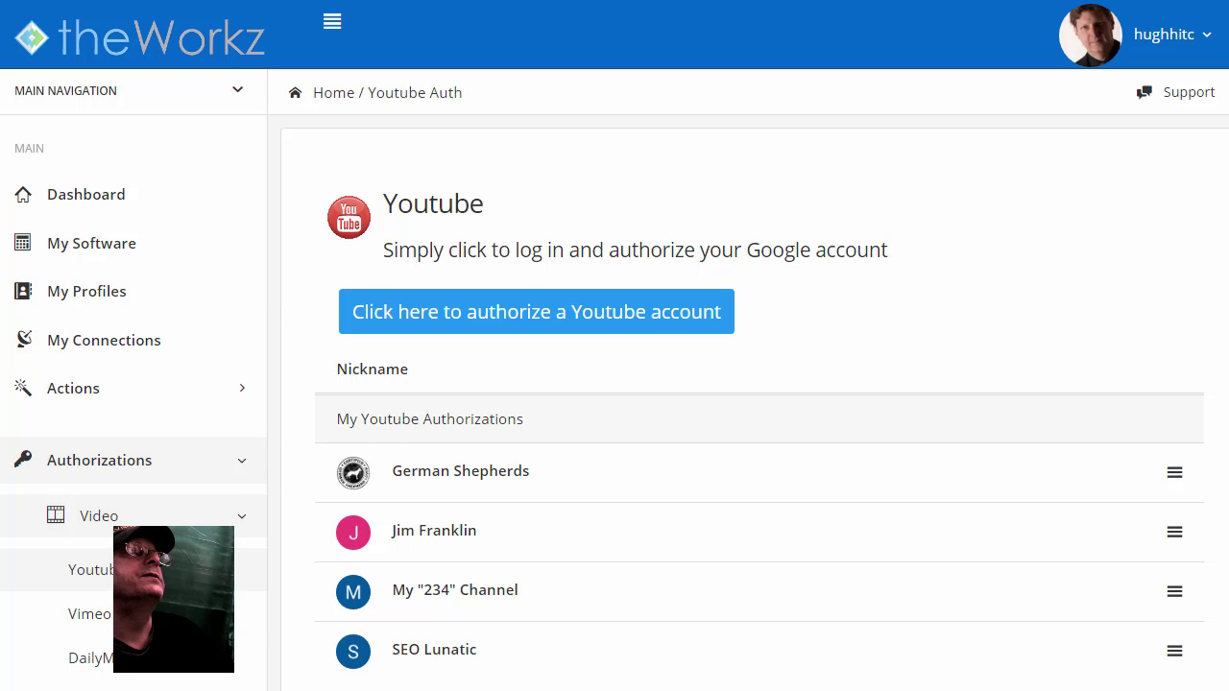
{"action": "left_click", "coordinate": [105, 624]}
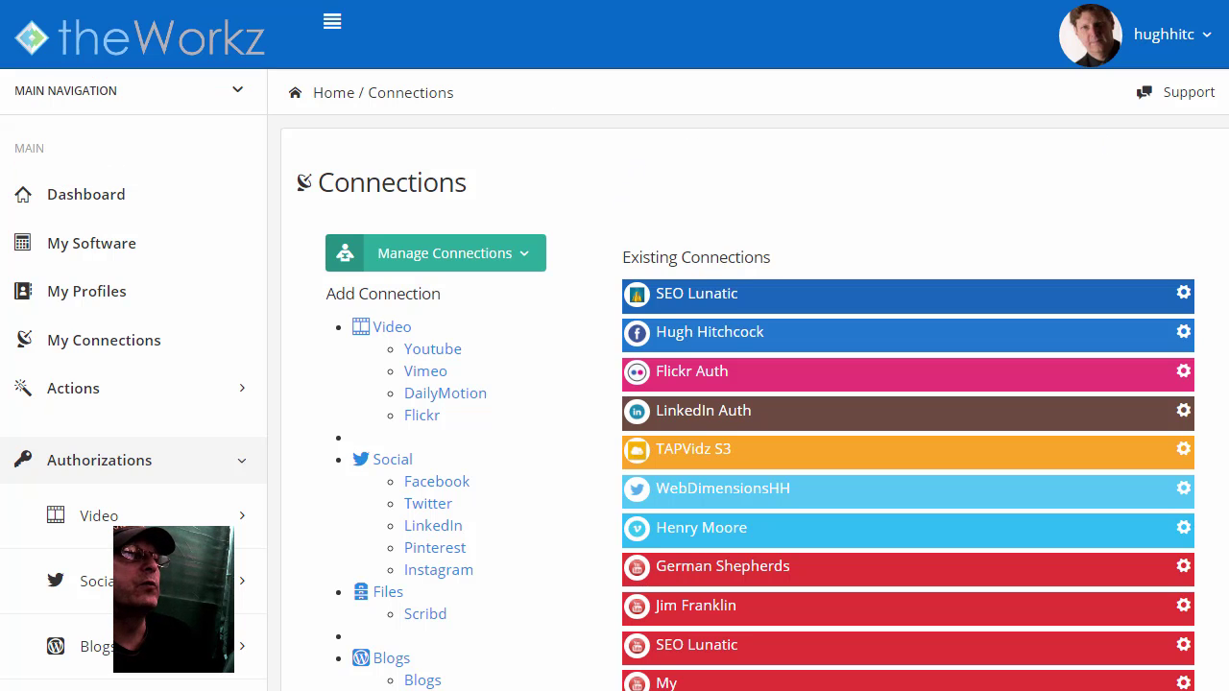
Review the existing connections through to the YouTube connection named My
{"action": "scroll", "coordinate": [631, 137], "scroll_direction": "down", "scroll_amount": 1}
{"action": "scroll", "coordinate": [614, 380], "scroll_direction": "down", "scroll_amount": 2}
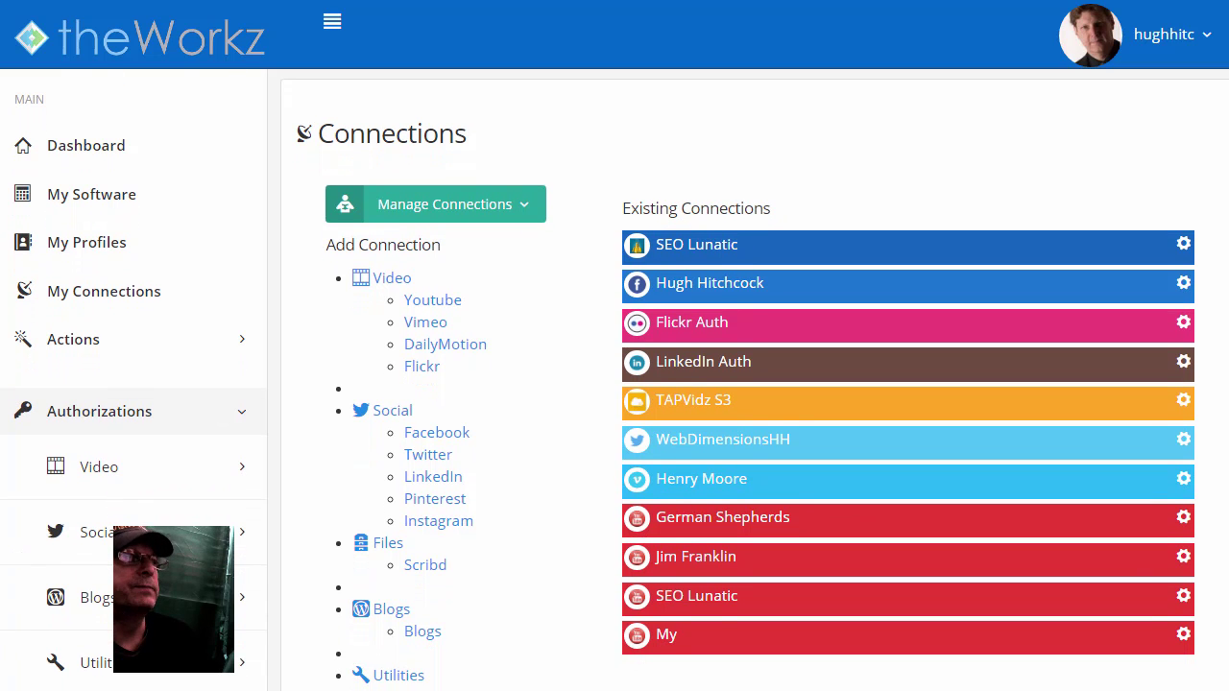
{"action": "scroll", "coordinate": [614, 384], "scroll_direction": "down", "scroll_amount": 2}
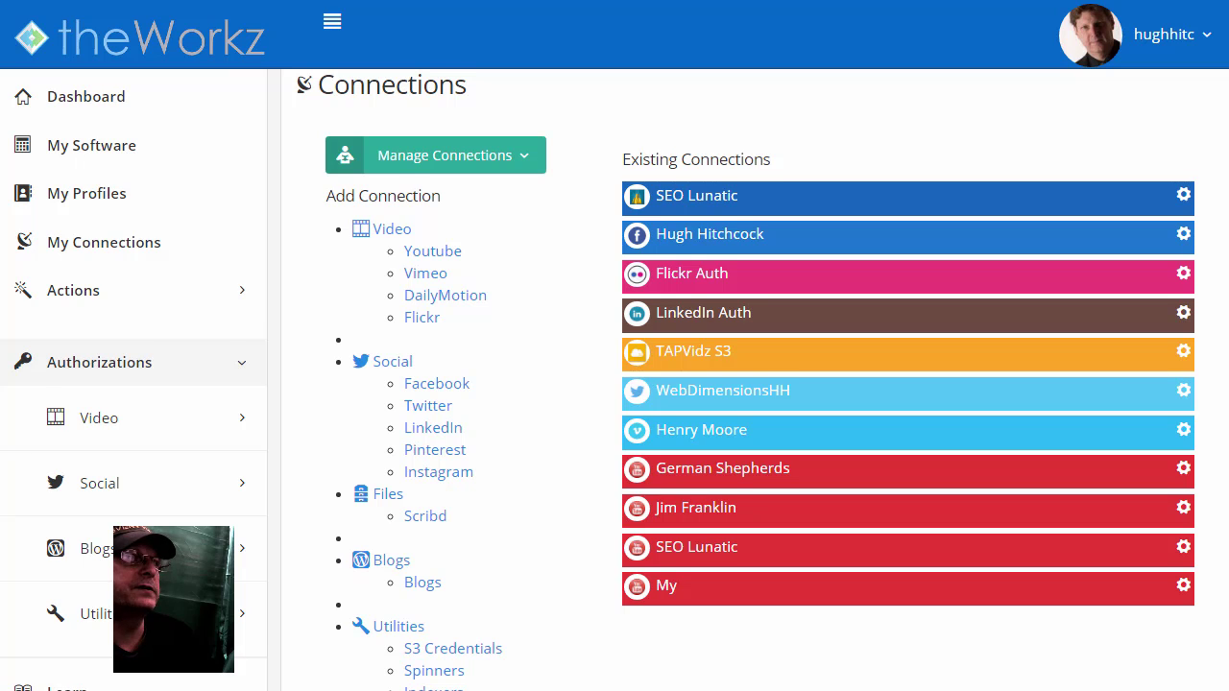
{"action": "scroll", "coordinate": [699, 628], "scroll_direction": "up", "scroll_amount": 1}
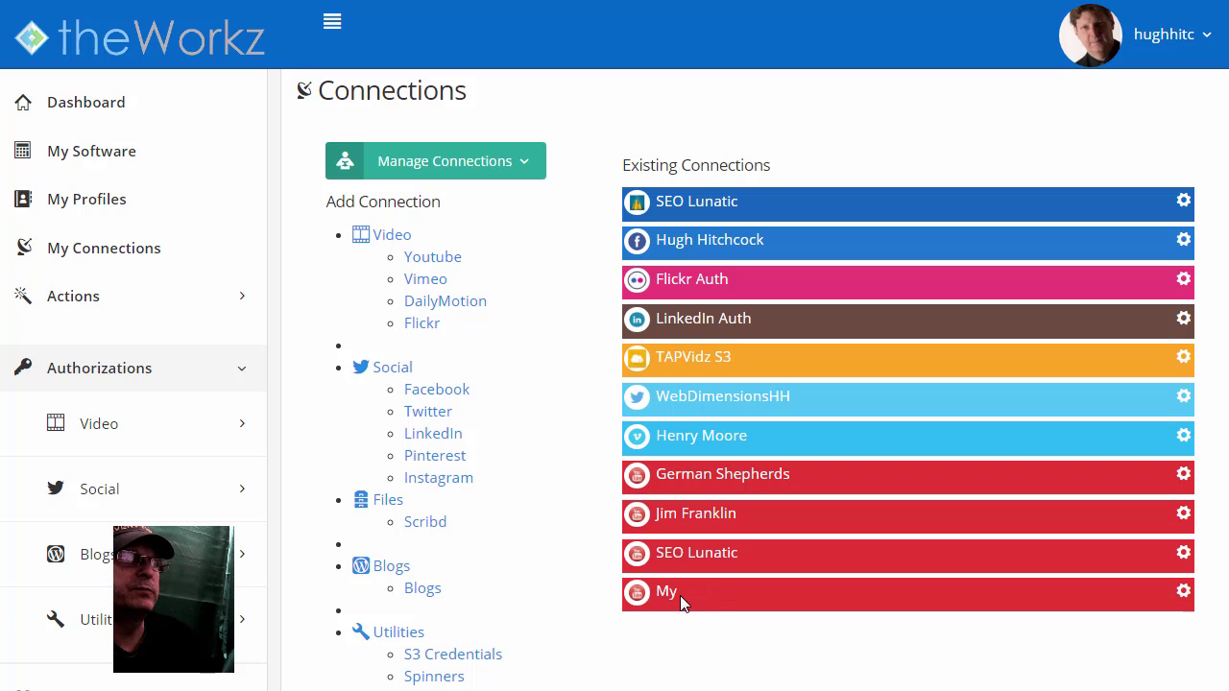
{"action": "left_click_drag", "start_coordinate": [657, 592], "coordinate": [682, 583]}
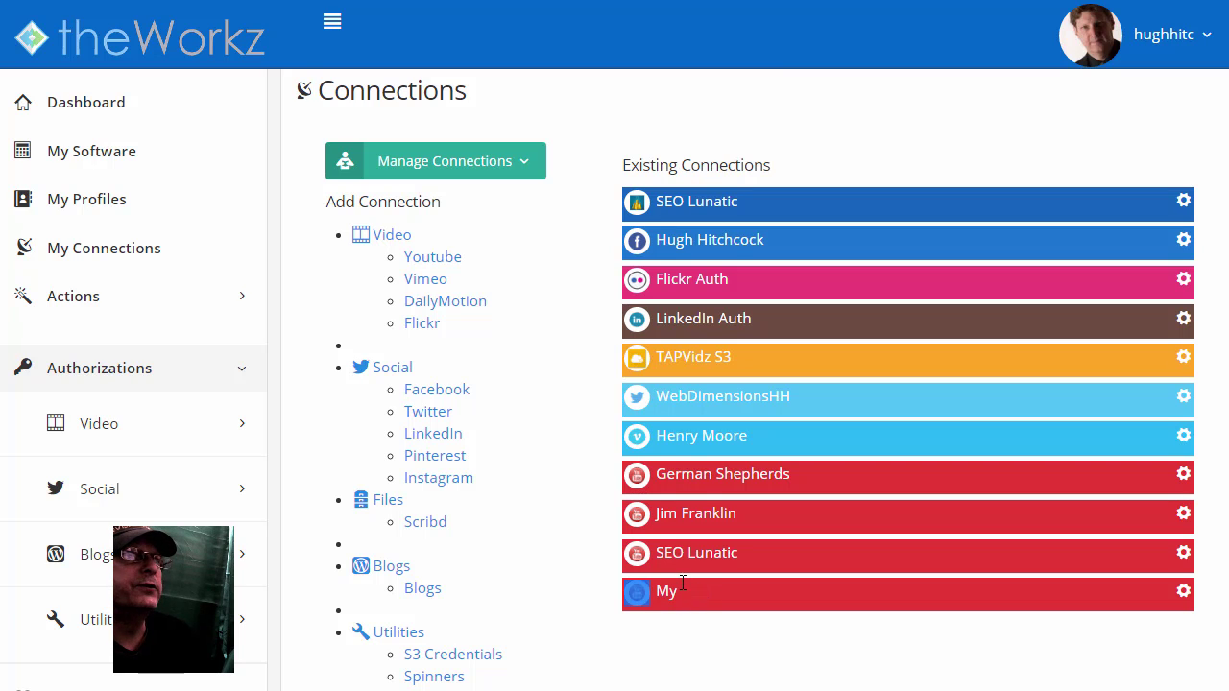
{"action": "double_click", "coordinate": [681, 595]}
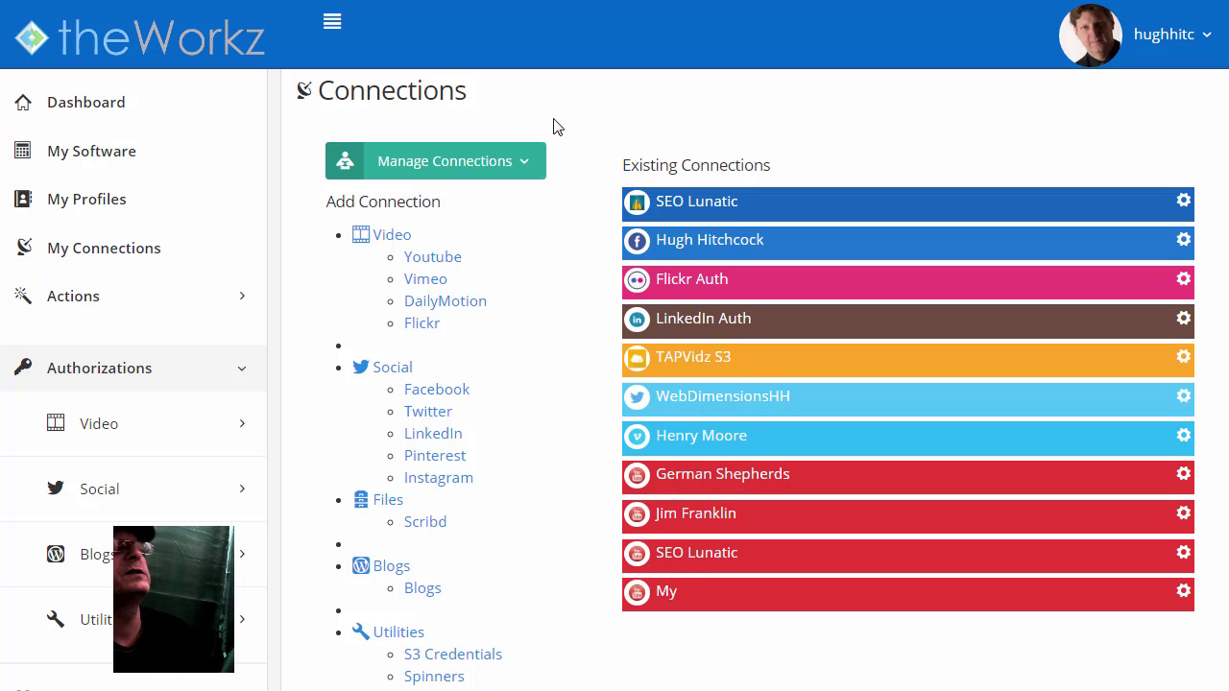
Assign the My (youtube) connection to the German Shepherds profile and save its connections
{"action": "left_click", "coordinate": [524, 169]}
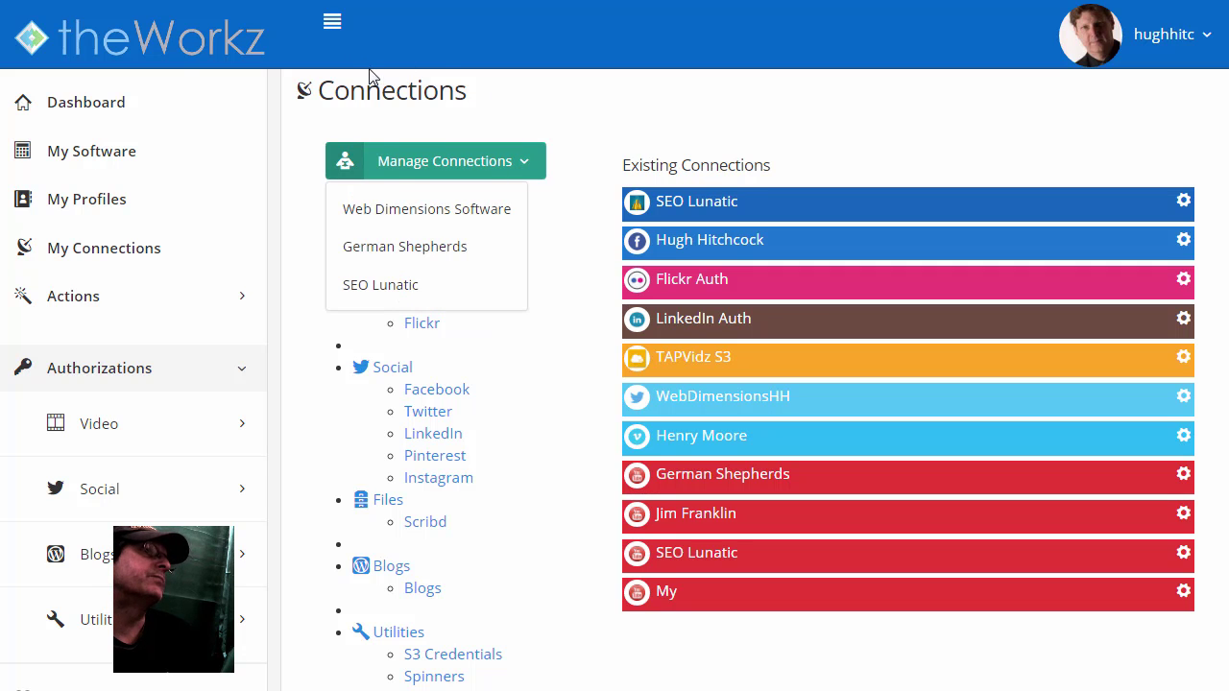
{"action": "left_click", "coordinate": [397, 248]}
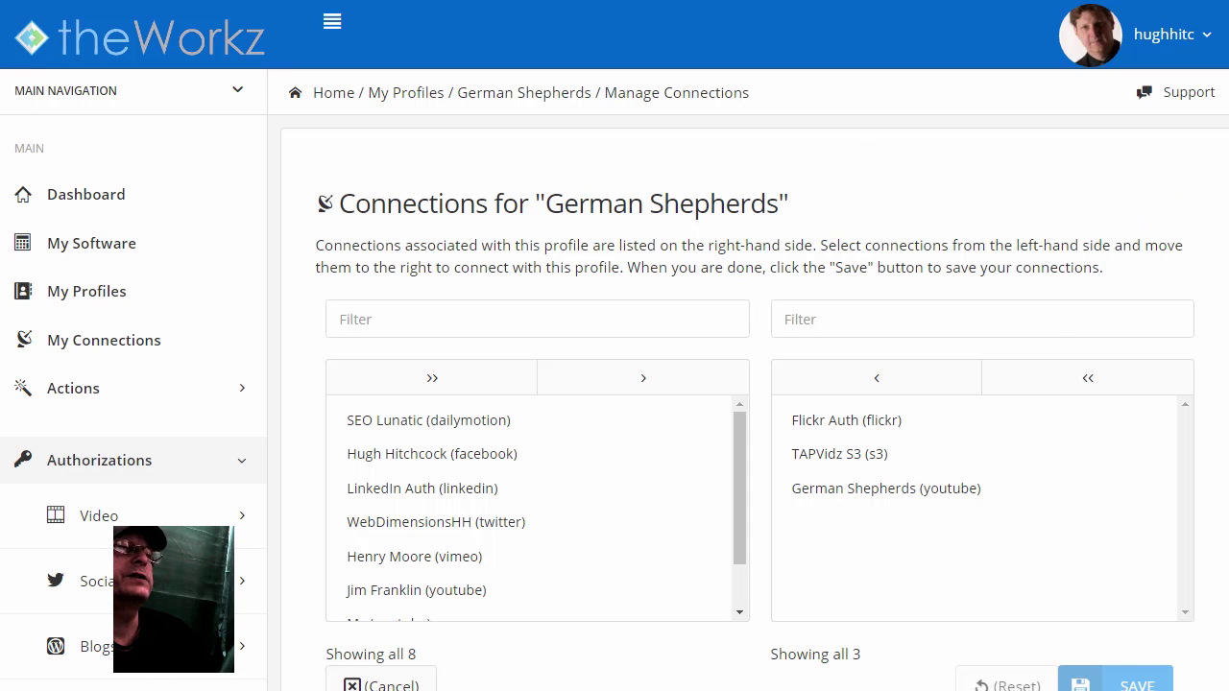
{"action": "scroll", "coordinate": [614, 384], "scroll_direction": "down", "scroll_amount": 3}
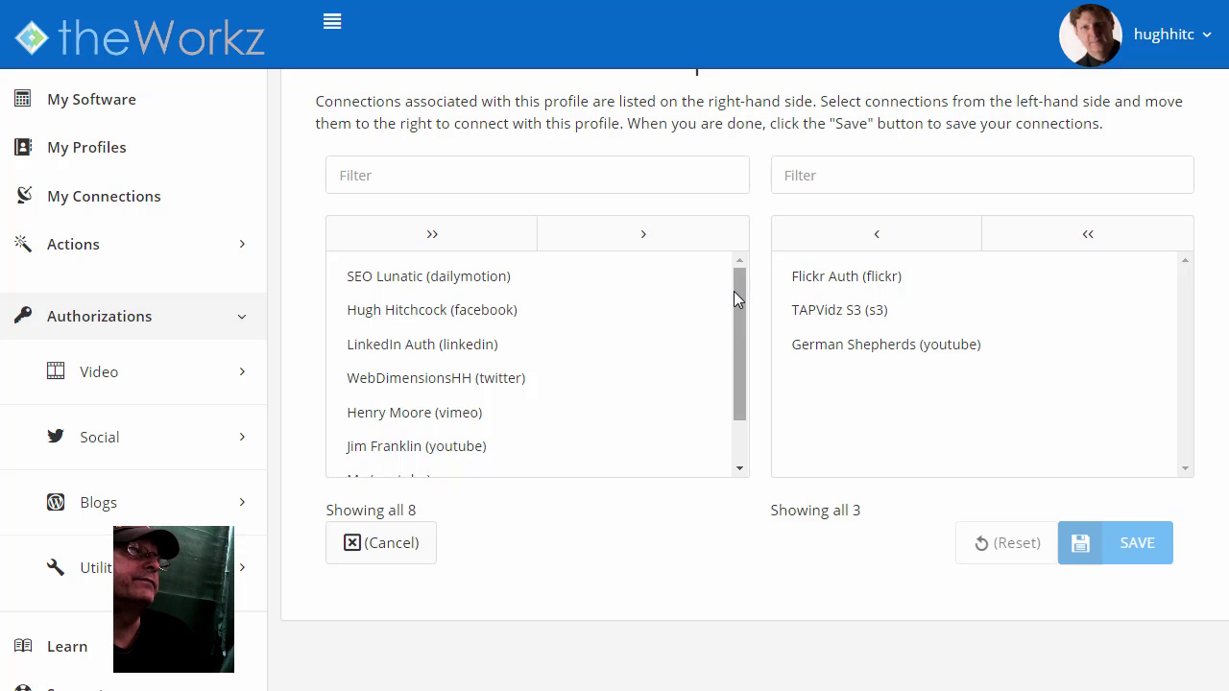
{"action": "left_click_drag", "start_coordinate": [740, 283], "coordinate": [746, 342]}
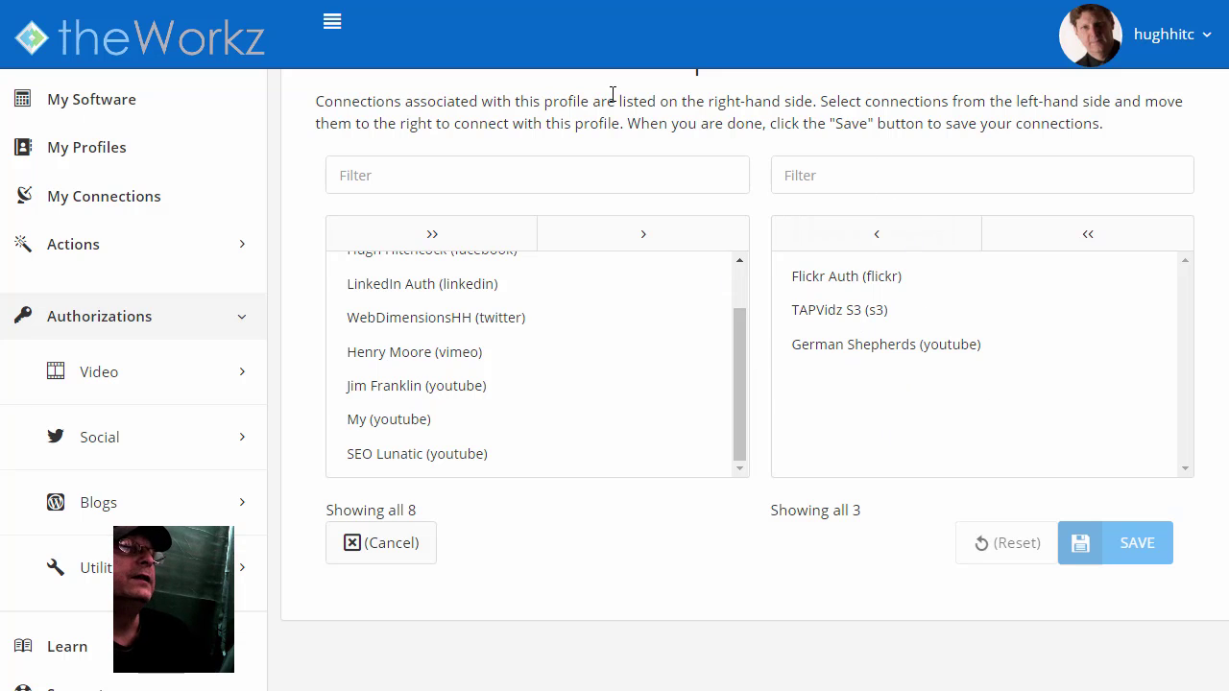
{"action": "mouse_move", "coordinate": [737, 389]}
{"action": "left_mouse_down"}
{"action": "mouse_move", "coordinate": [731, 338]}
{"action": "mouse_move", "coordinate": [748, 410]}
{"action": "left_mouse_up"}
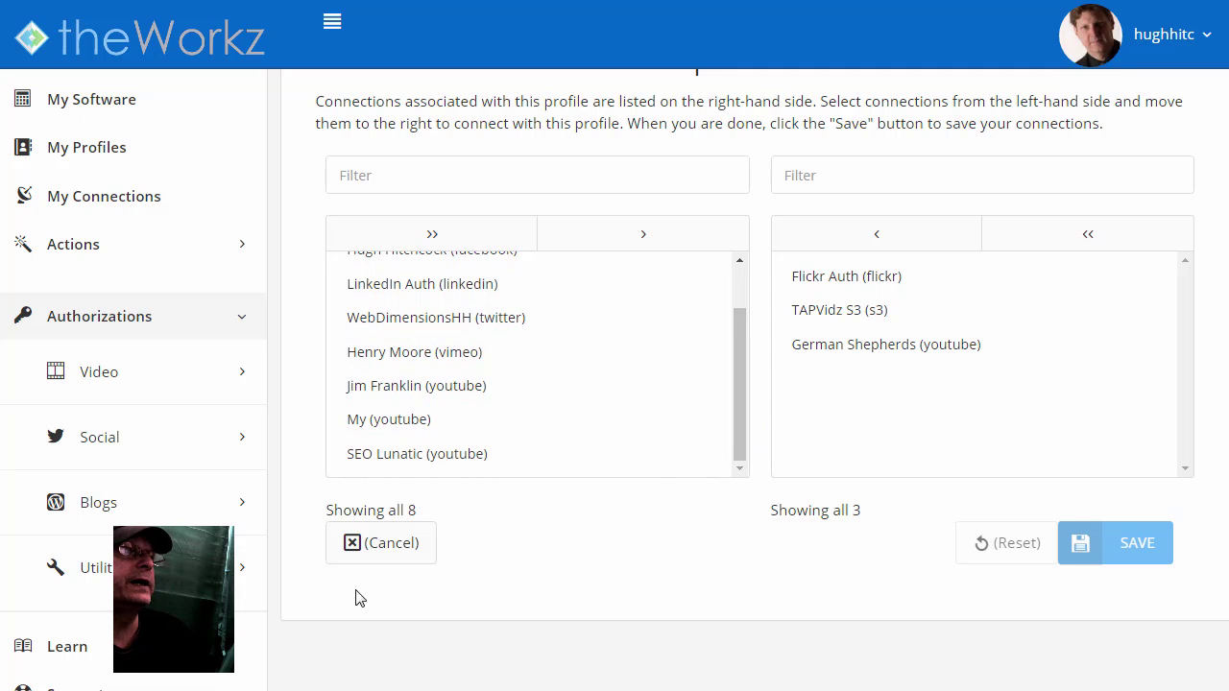
{"action": "left_click", "coordinate": [348, 430]}
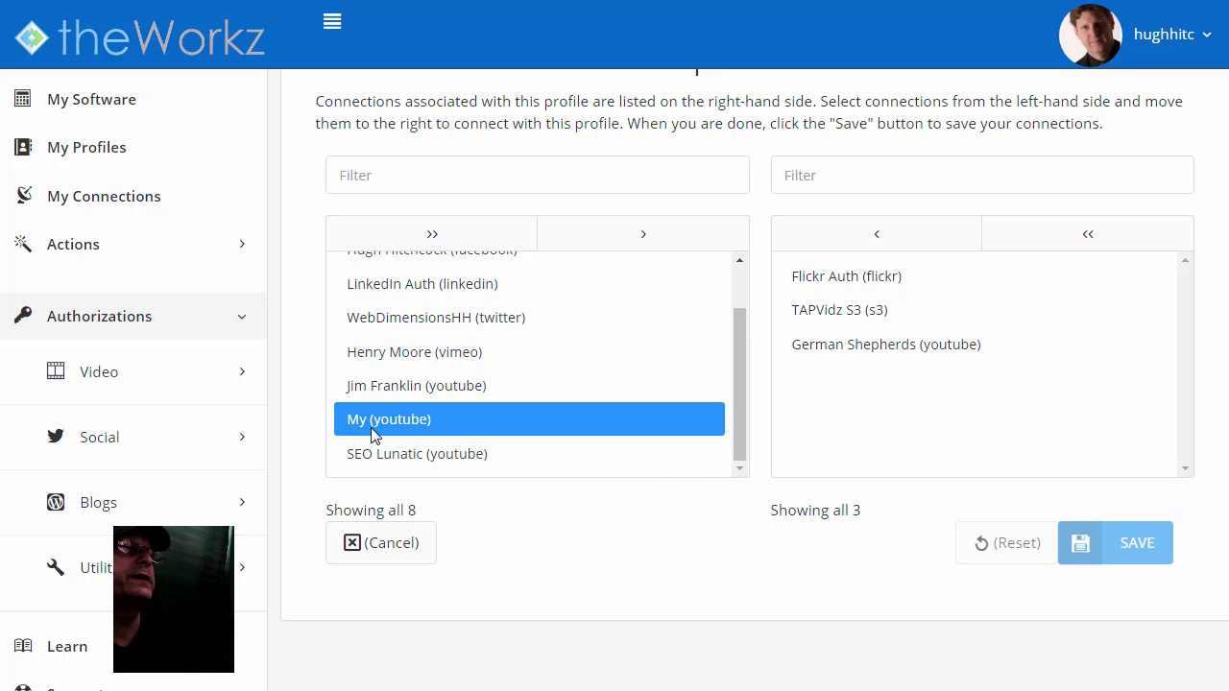
{"action": "left_click", "coordinate": [643, 236]}
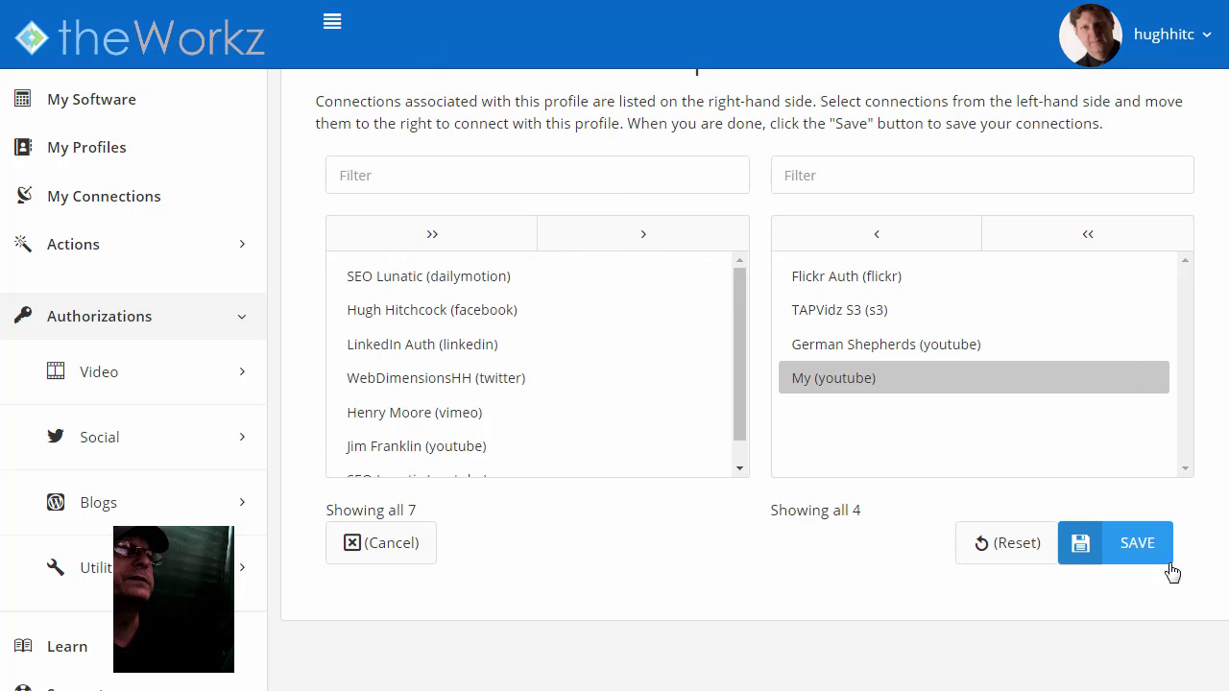
{"action": "left_click", "coordinate": [1118, 546]}
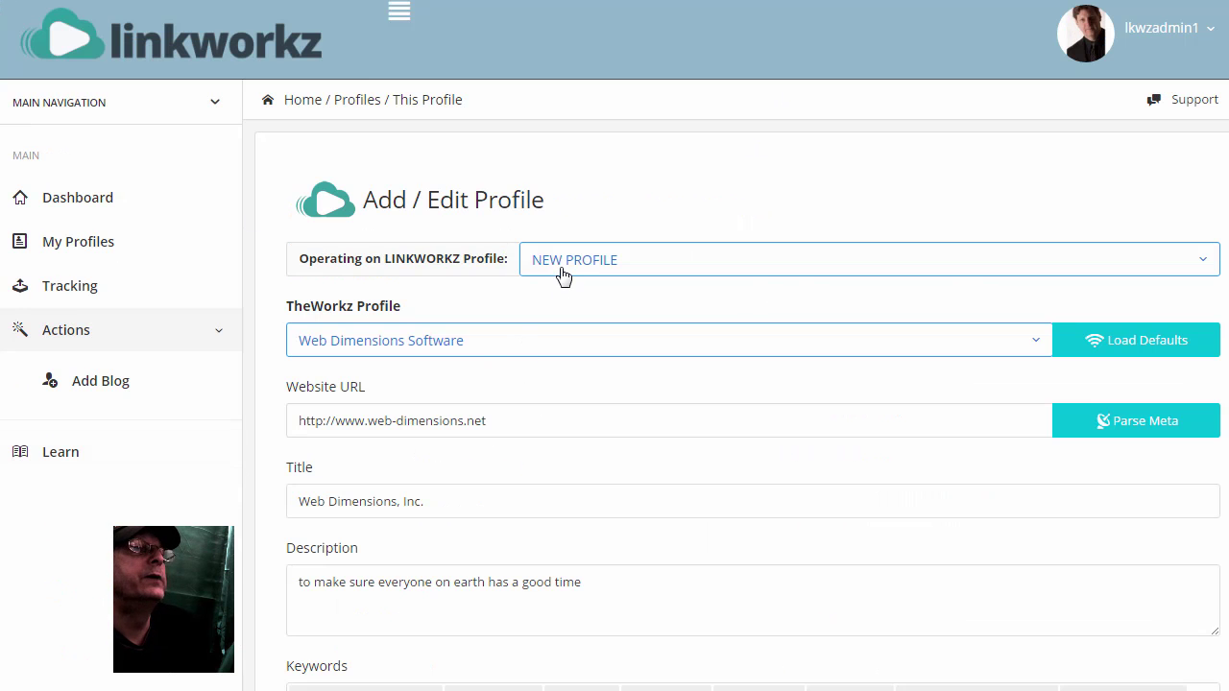
Switch to Linkworkz and load the defaults of theWorkz profile German Shepherds into a new profile
{"action": "left_click", "coordinate": [560, 269]}
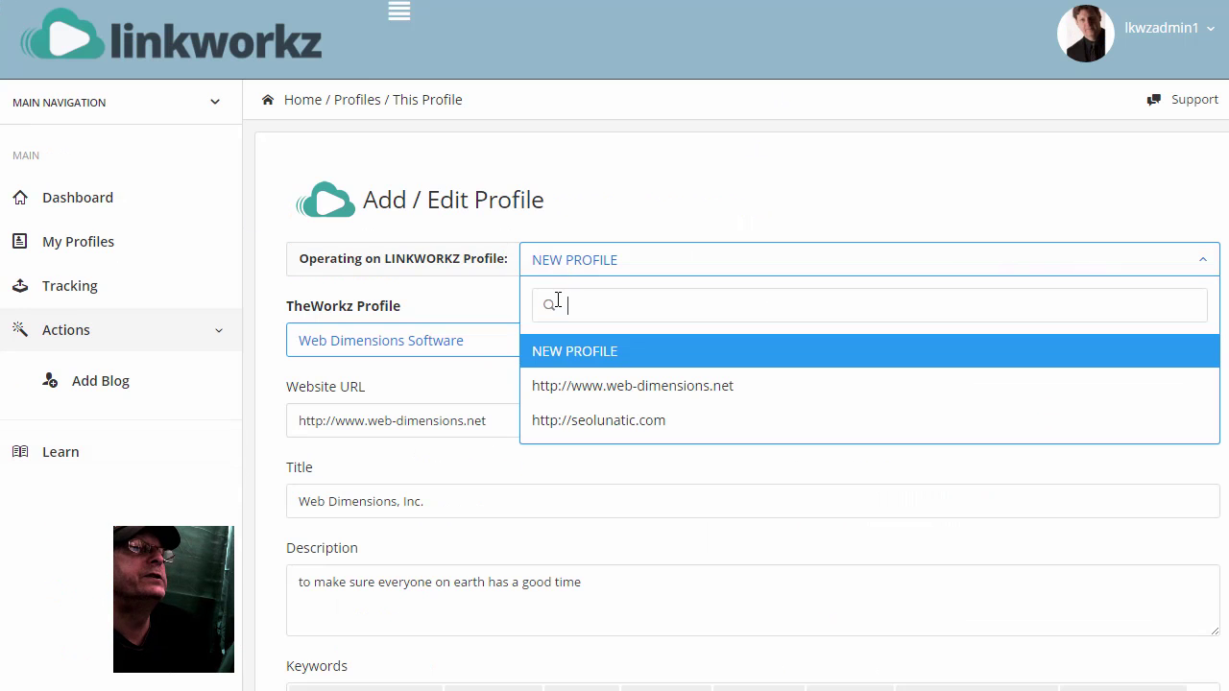
{"action": "left_click", "coordinate": [512, 187]}
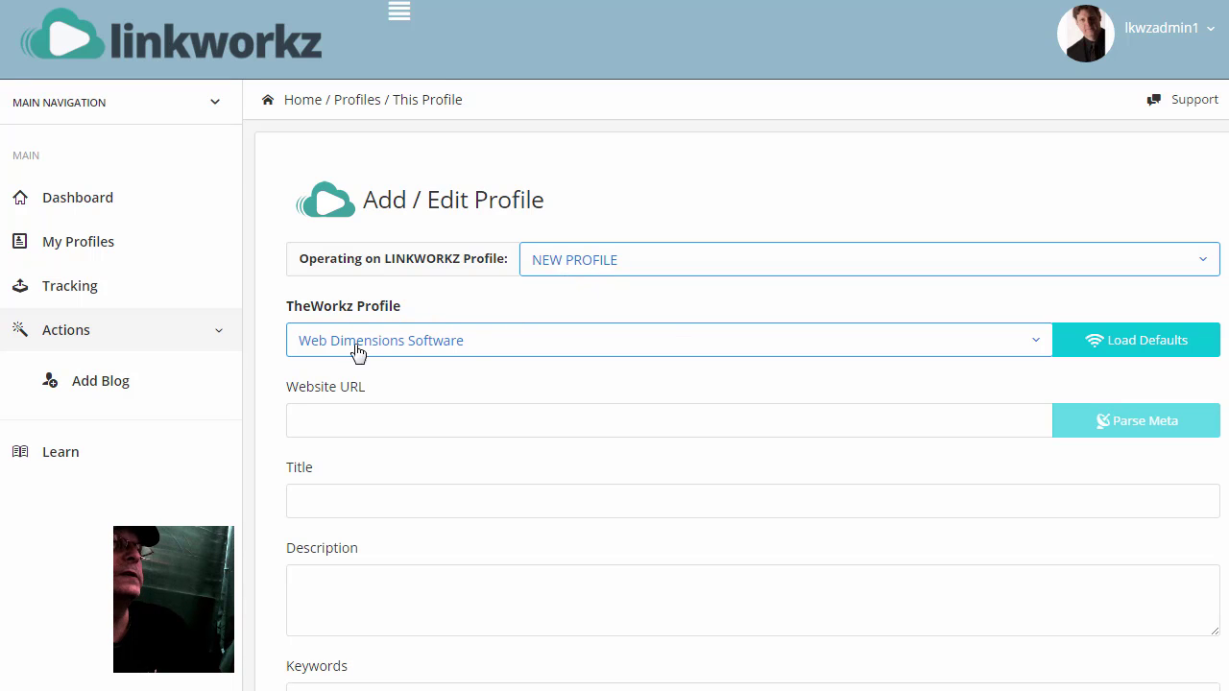
{"action": "left_click", "coordinate": [1037, 339]}
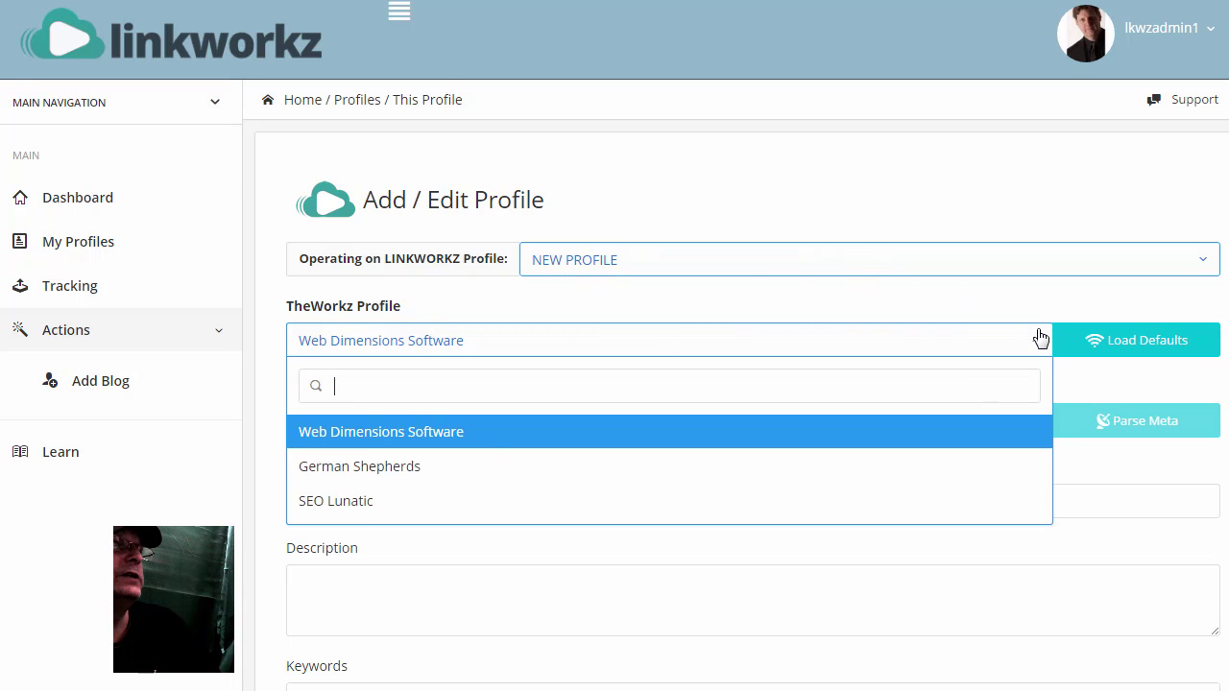
{"action": "left_click", "coordinate": [361, 468]}
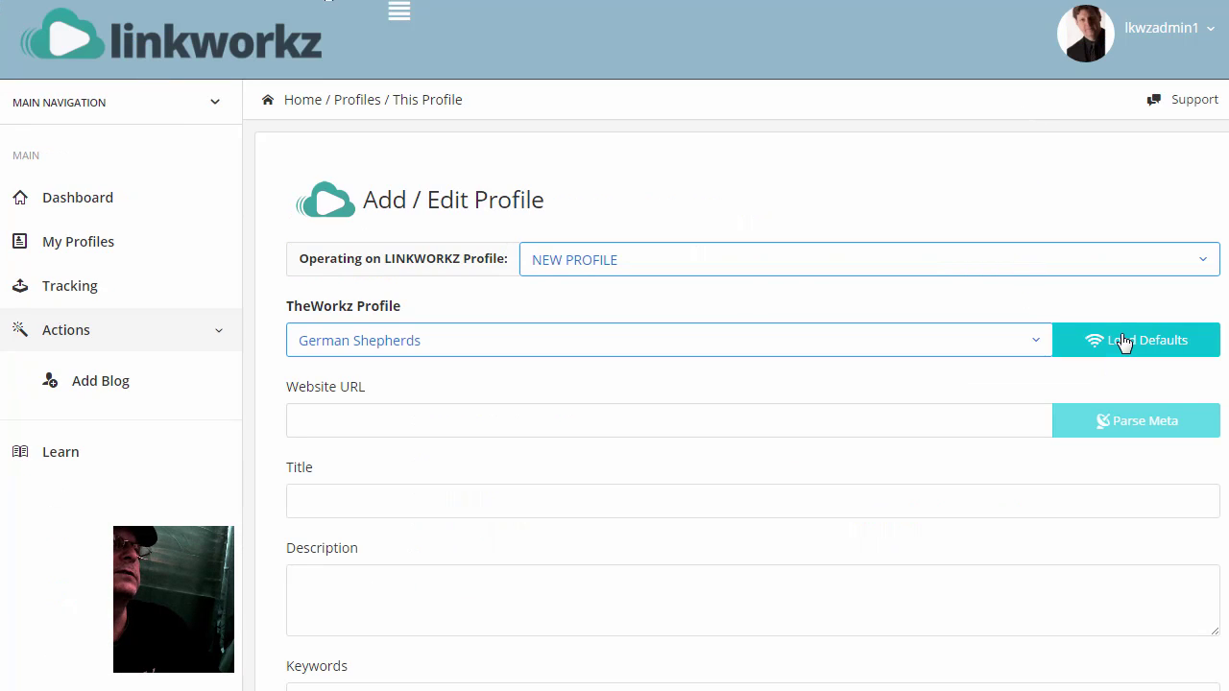
{"action": "left_click", "coordinate": [1123, 340]}
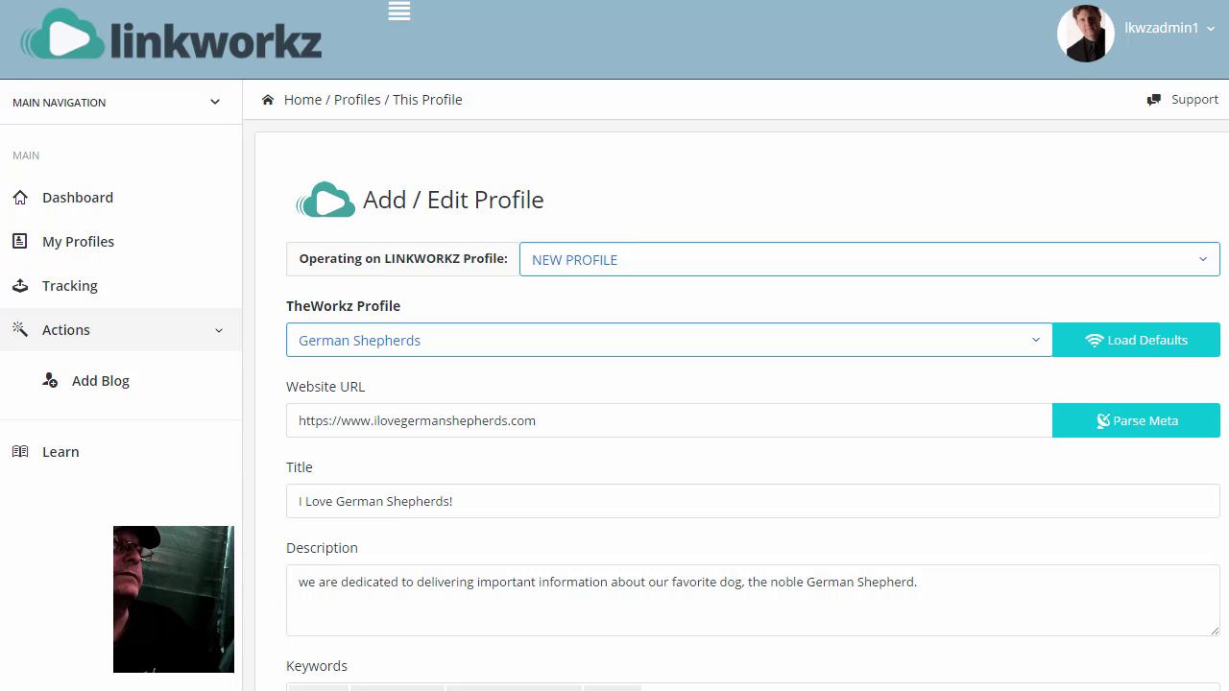
{"action": "scroll", "coordinate": [614, 384], "scroll_direction": "down", "scroll_amount": 3}
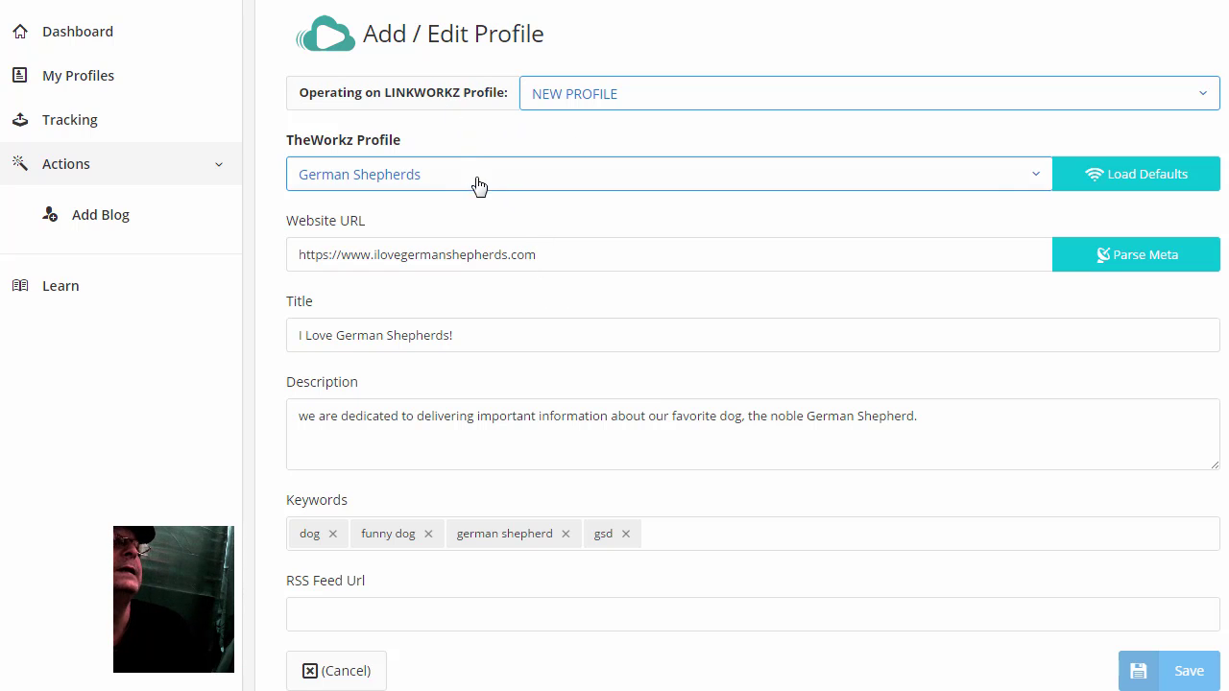
{"action": "left_click", "coordinate": [1101, 260]}
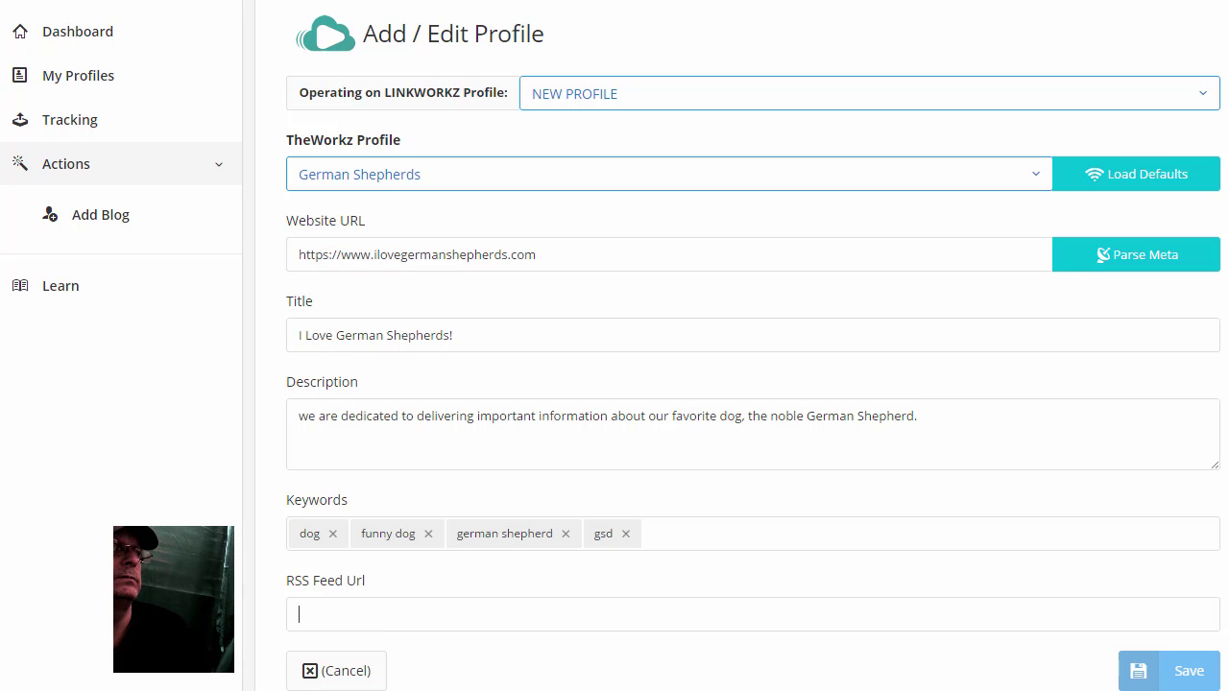
{"action": "type", "text": "https://www.ilovegermanshepherds.com/feed/"}
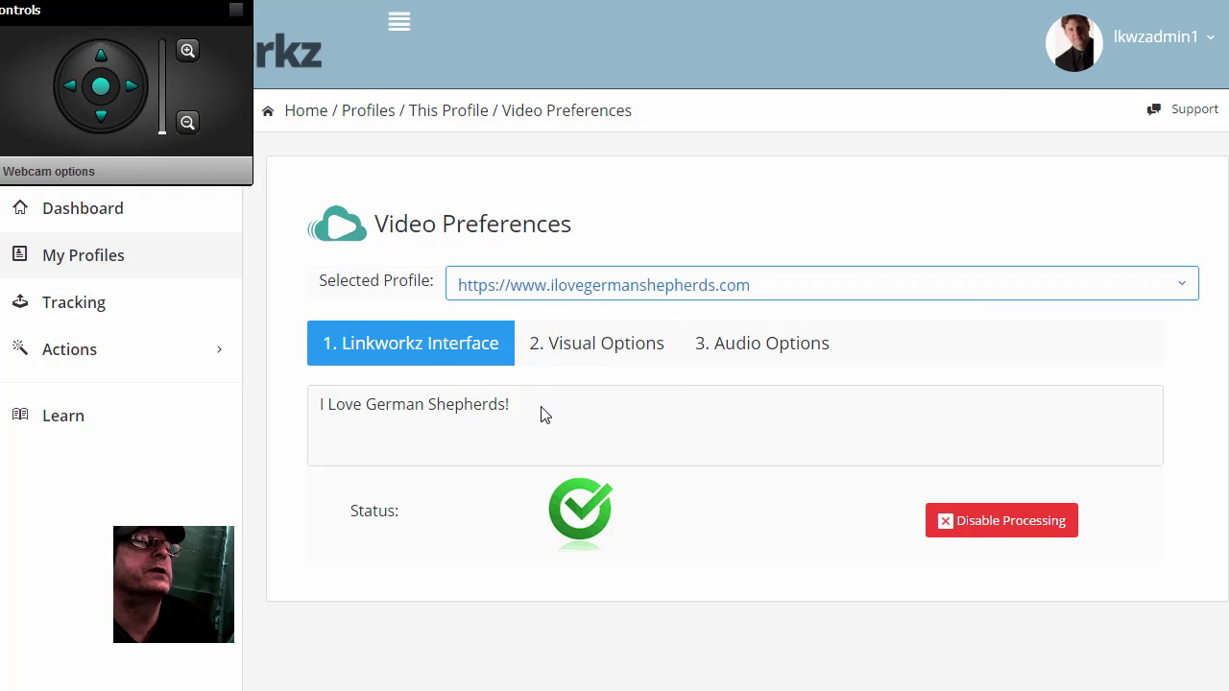
Disable the blog's video processing and preview the Motion Background and Stationery Background w/Blog Screencap video formats
{"action": "left_click", "coordinate": [976, 527]}
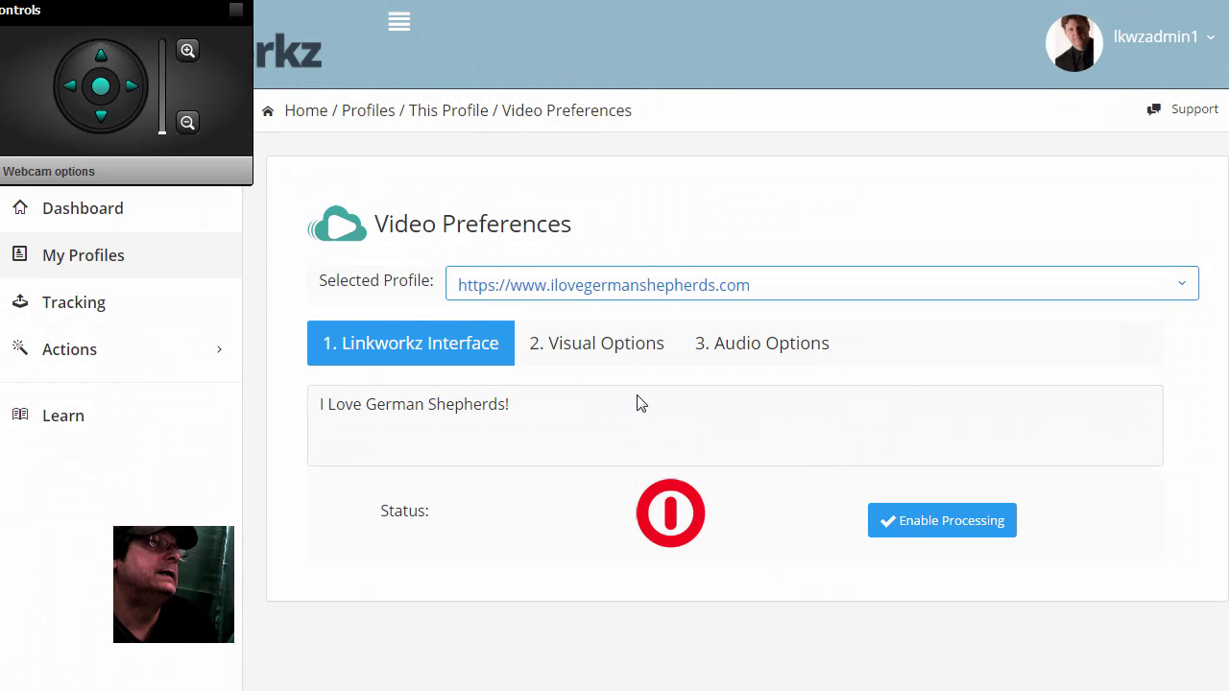
{"action": "left_click", "coordinate": [564, 352]}
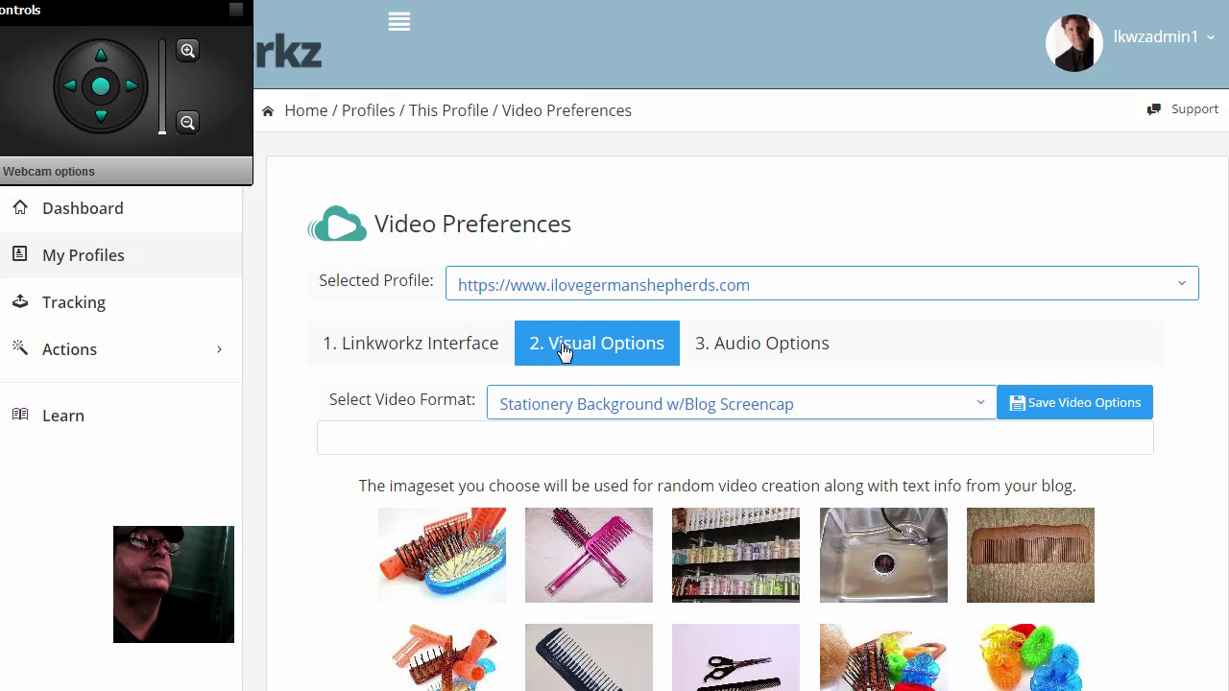
{"action": "left_click", "coordinate": [580, 410]}
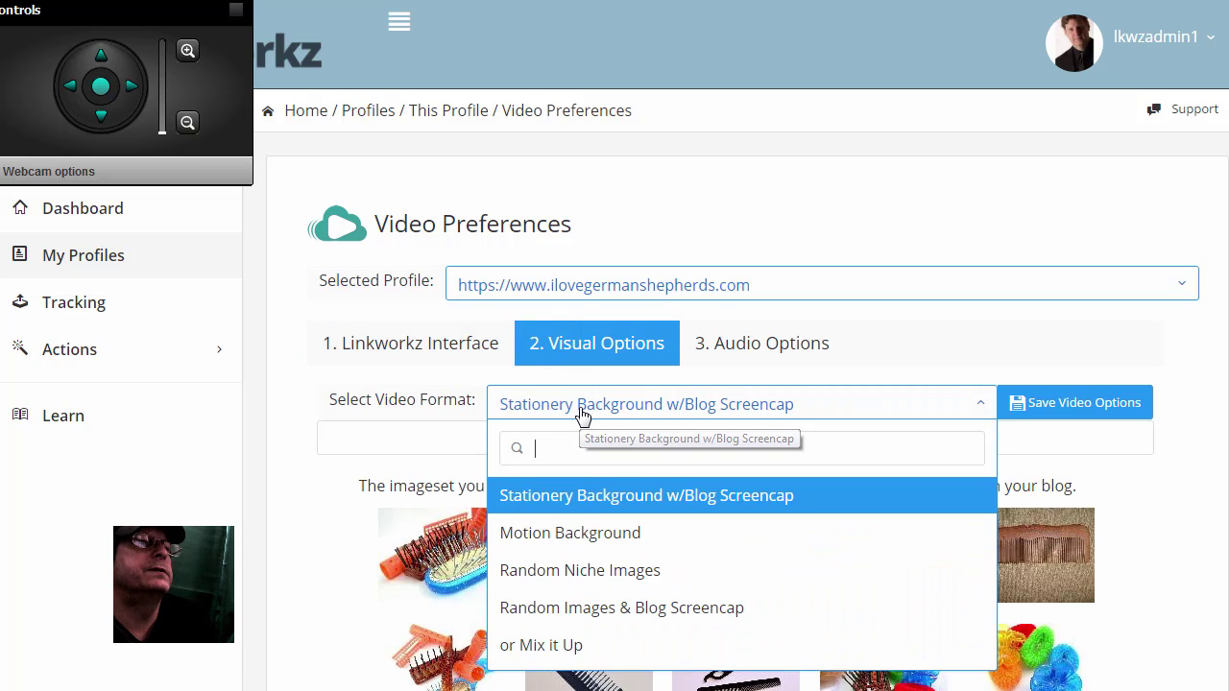
{"action": "left_click", "coordinate": [595, 533]}
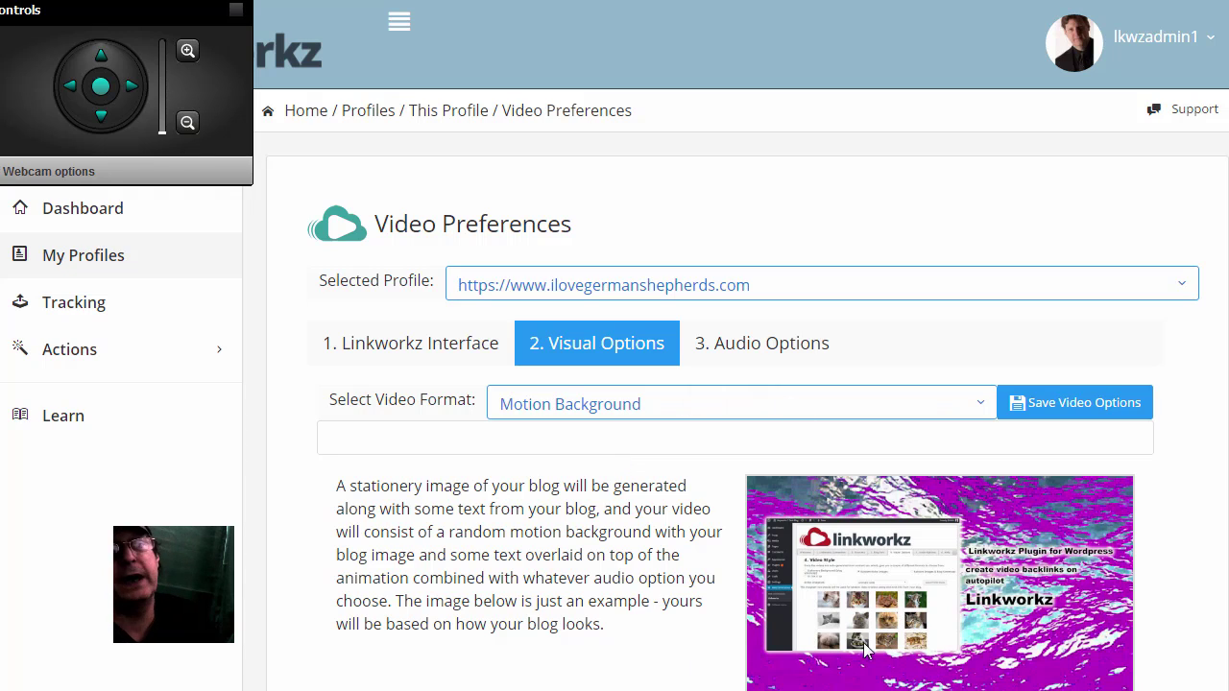
{"action": "left_click", "coordinate": [595, 414]}
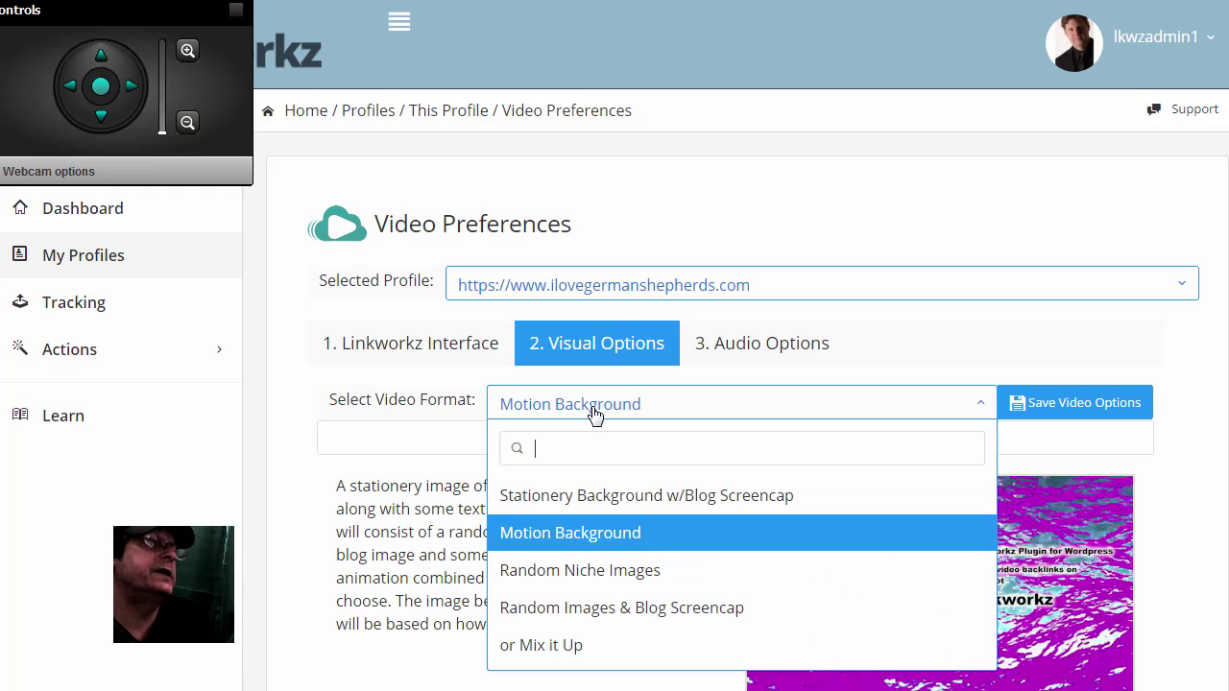
{"action": "left_click", "coordinate": [603, 503]}
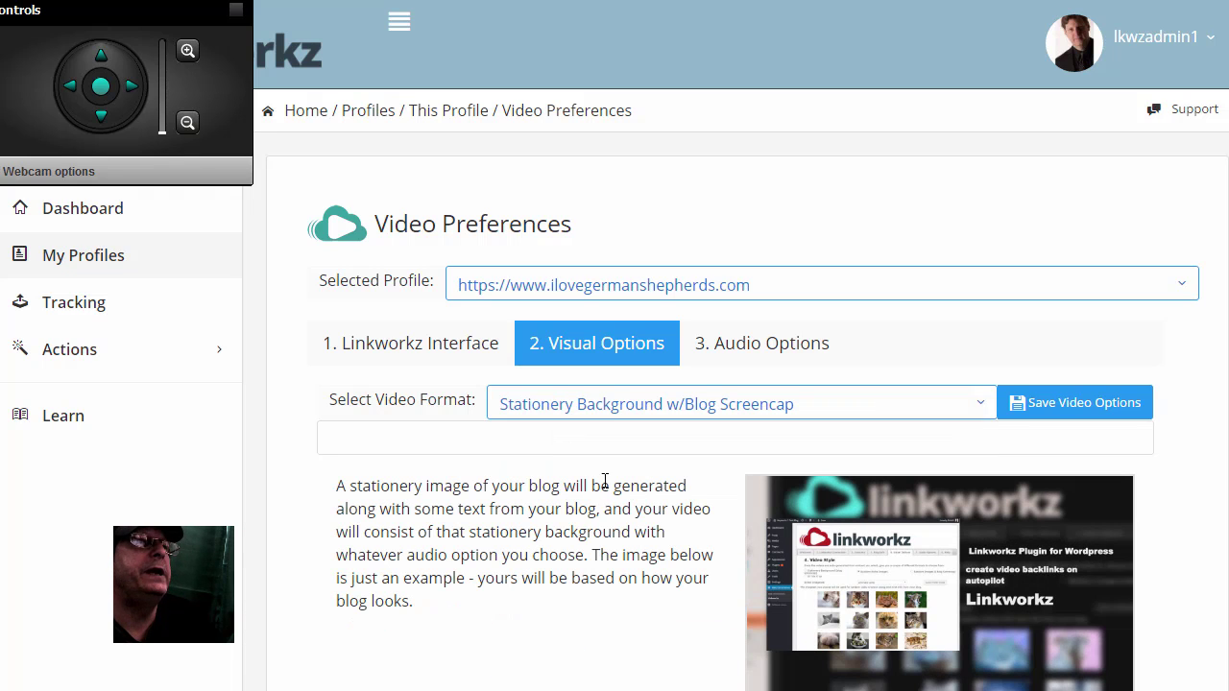
Choose the Random Niche Images video format with the animals-bigcats imageset
{"action": "left_click", "coordinate": [613, 413]}
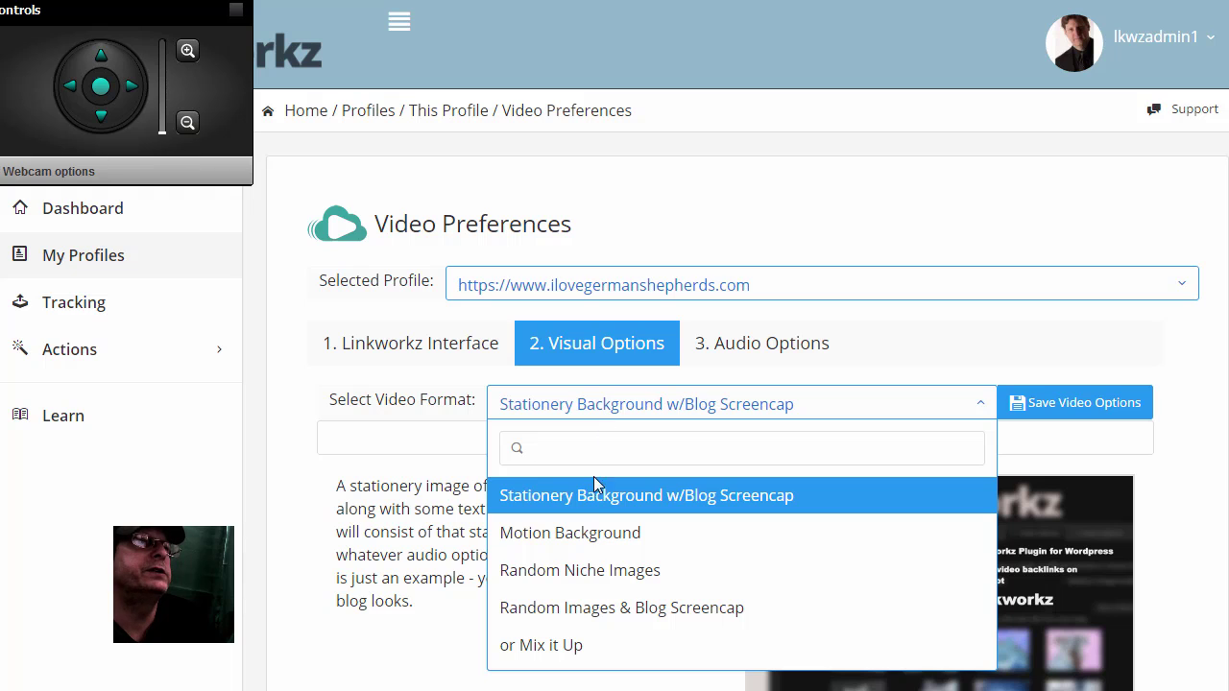
{"action": "left_click", "coordinate": [576, 572]}
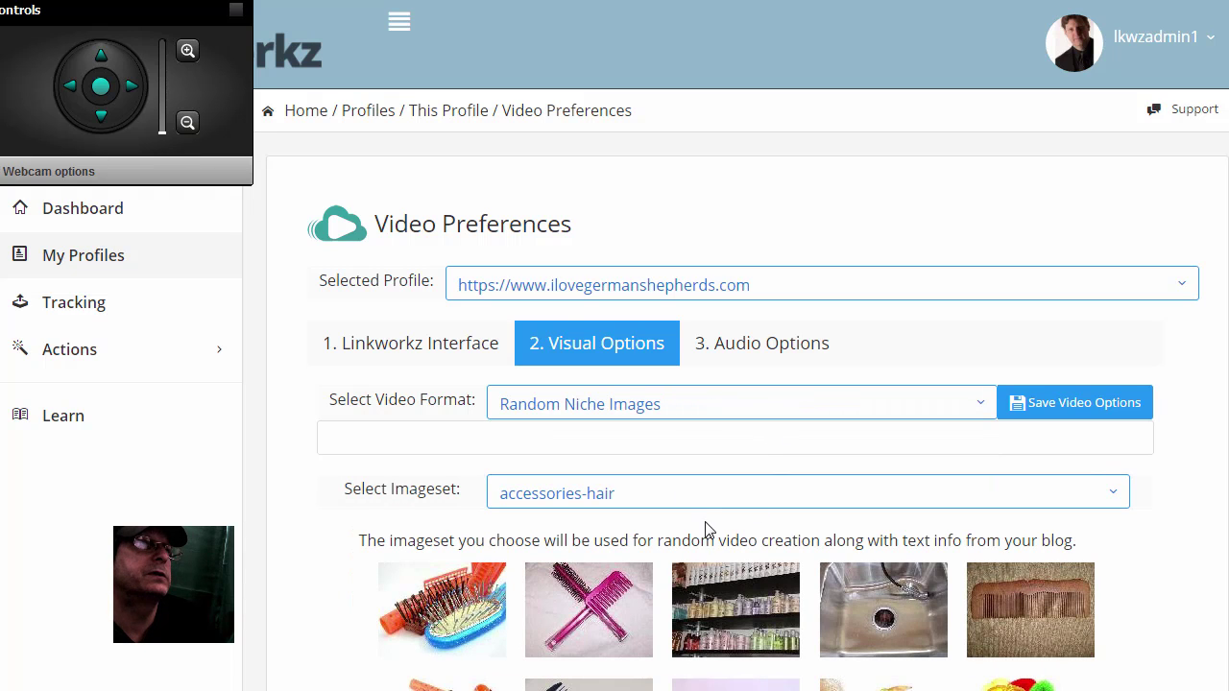
{"action": "left_click", "coordinate": [680, 501]}
{"action": "left_click", "coordinate": [647, 444]}
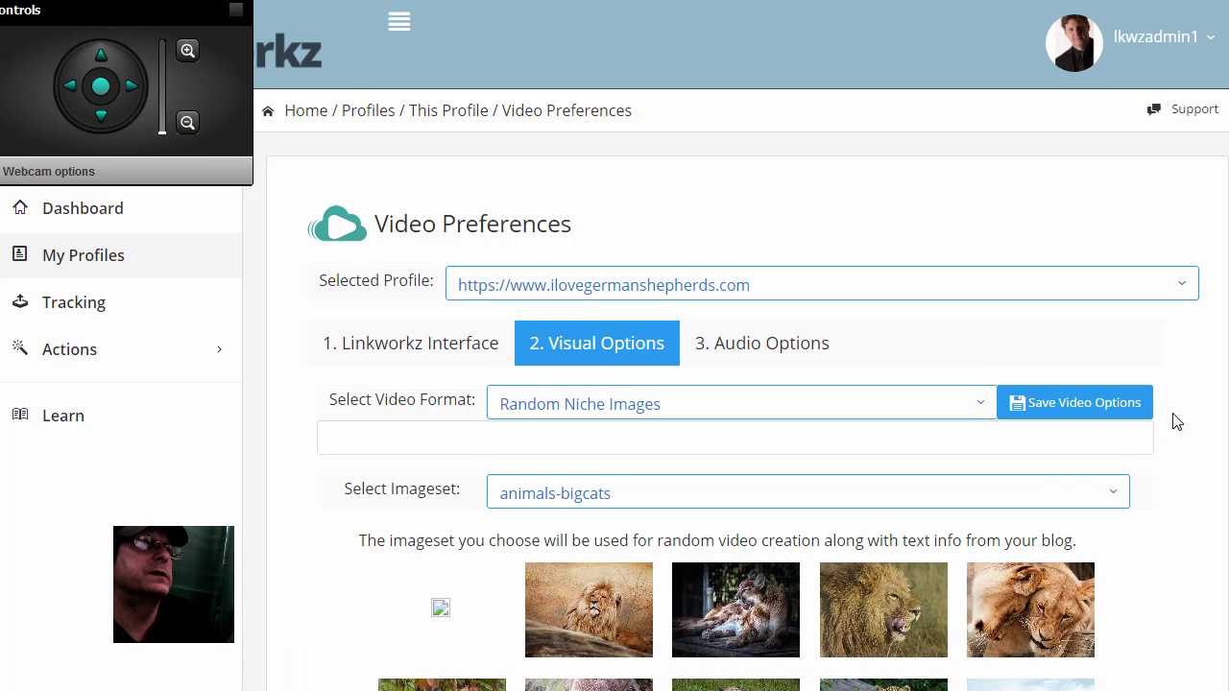
Try the Random Images & Blog Screencap video format, and set the format back to Stationery Background w/Blog Screencap
{"action": "left_click", "coordinate": [619, 403]}
{"action": "left_click", "coordinate": [580, 614]}
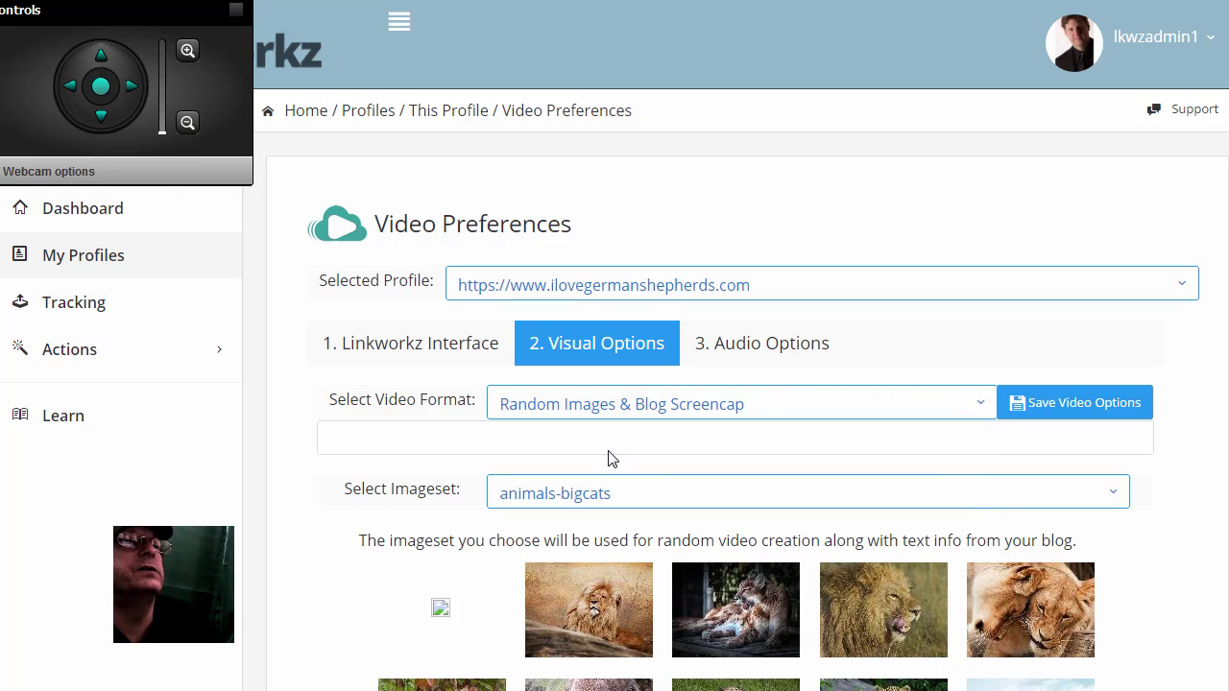
{"action": "left_click", "coordinate": [652, 409]}
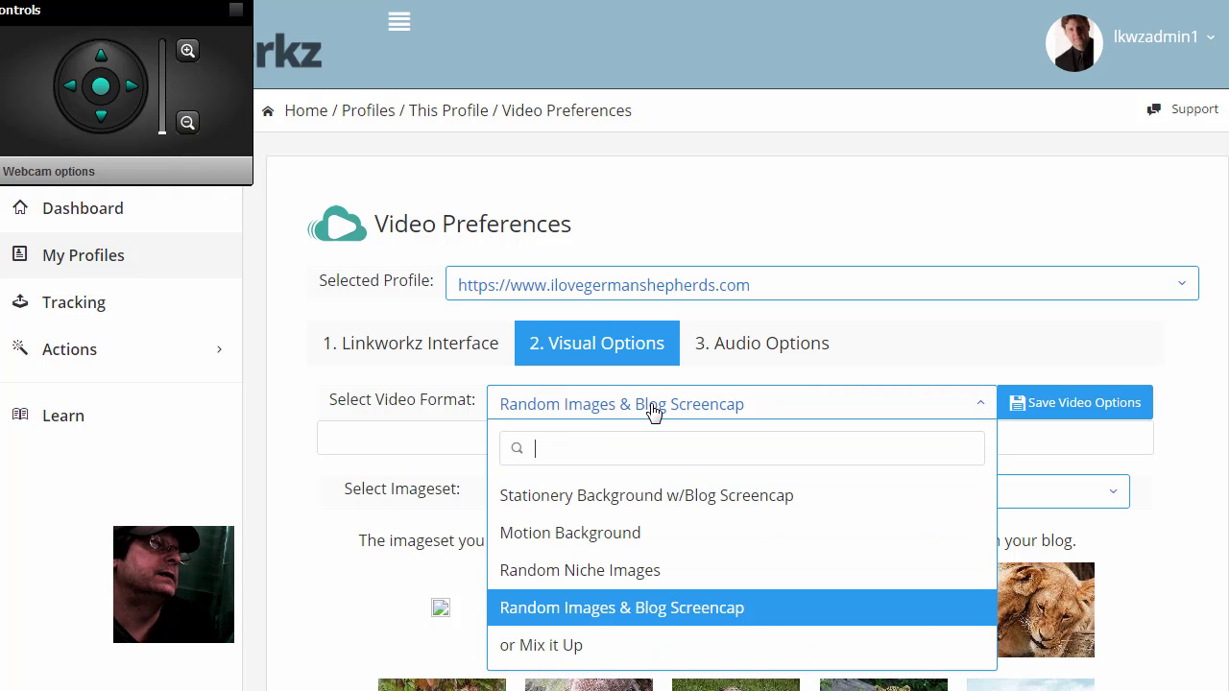
{"action": "left_click", "coordinate": [580, 501]}
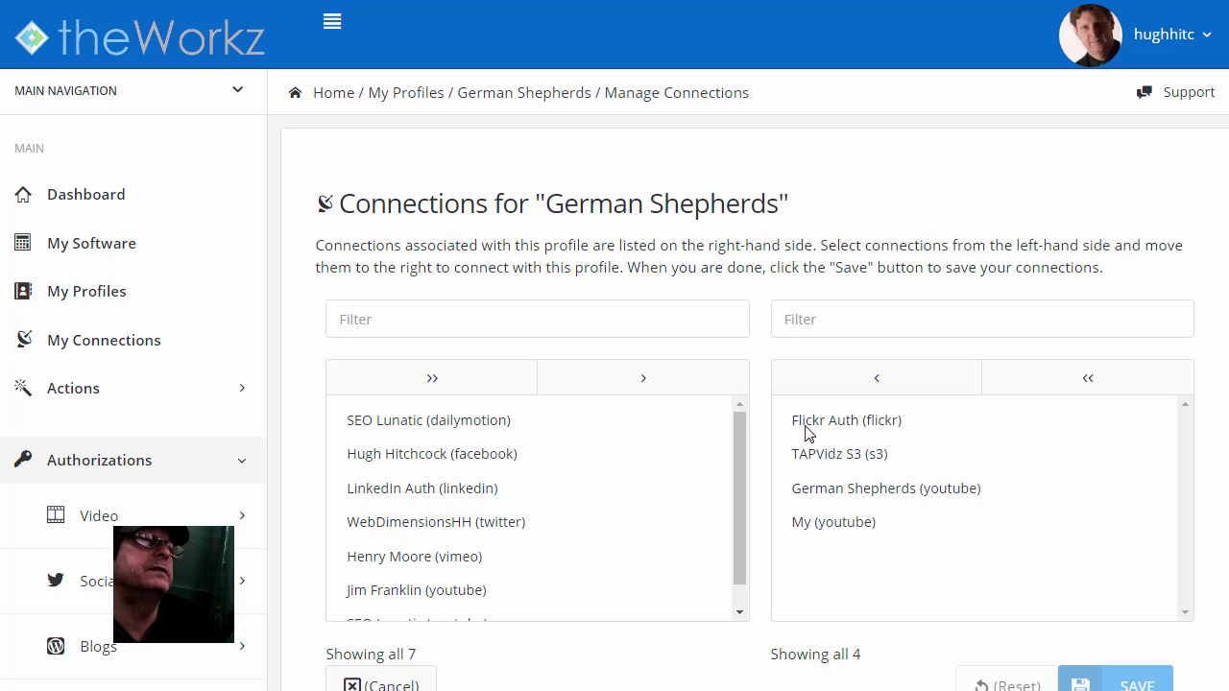
Switch back to theWorkz and point out the TAPVidz S3 and Flickr Auth connections assigned to the German Shepherds profile
{"action": "left_click", "coordinate": [840, 465]}
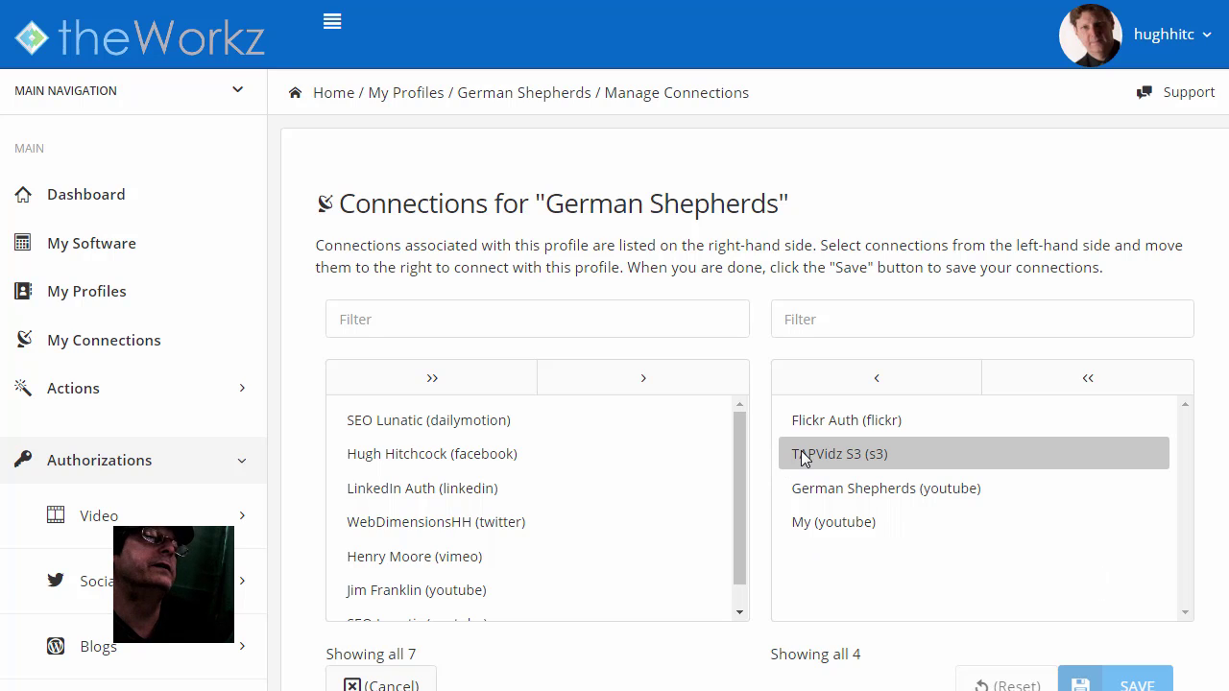
{"action": "left_click", "coordinate": [841, 424]}
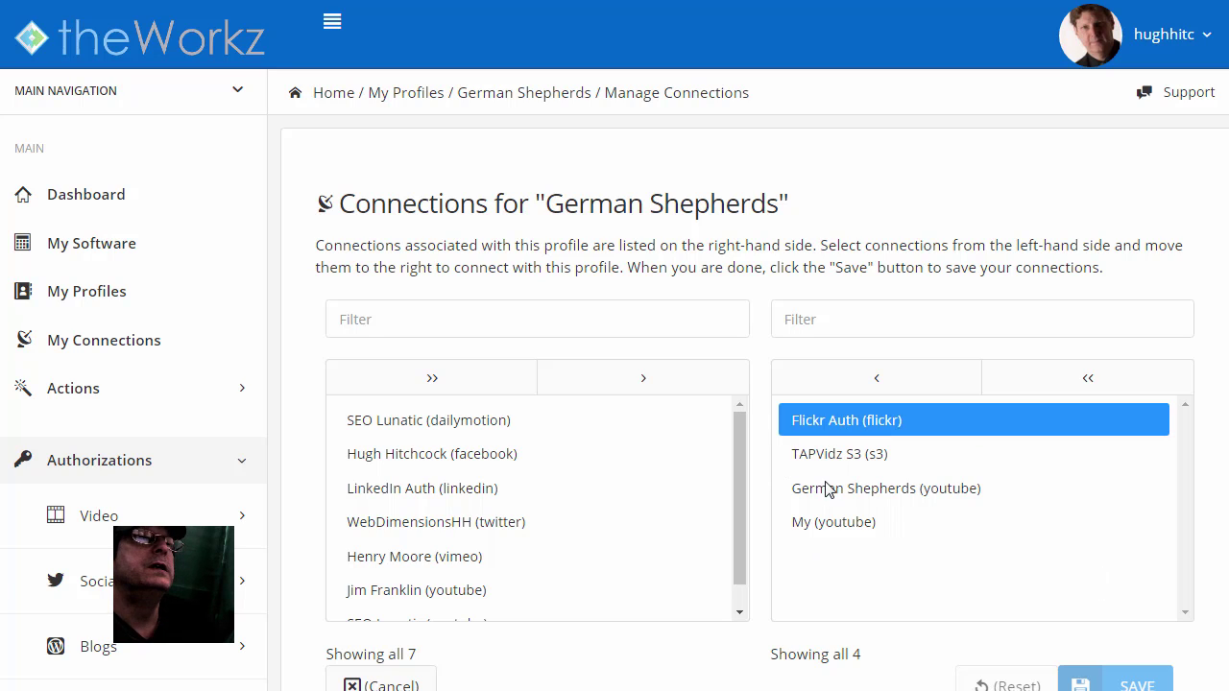
Remove the My (youtube) connection from the German Shepherds profile and save the profile's connections
{"action": "left_click", "coordinate": [827, 489]}
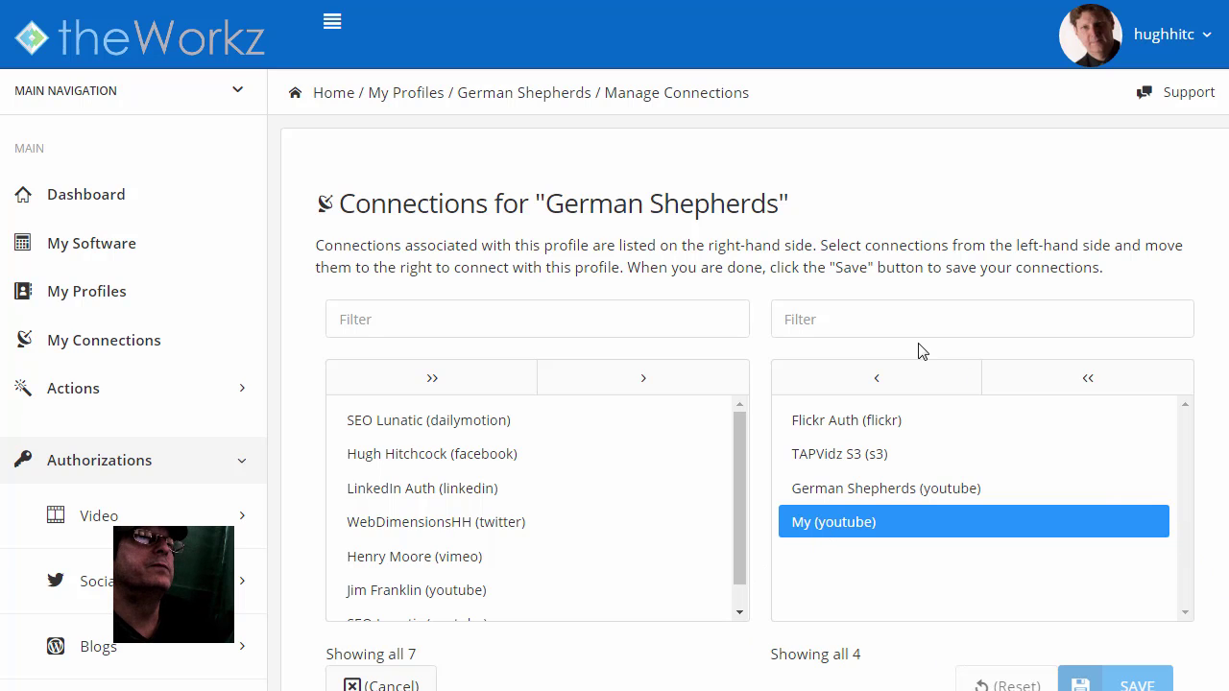
{"action": "left_click", "coordinate": [877, 379]}
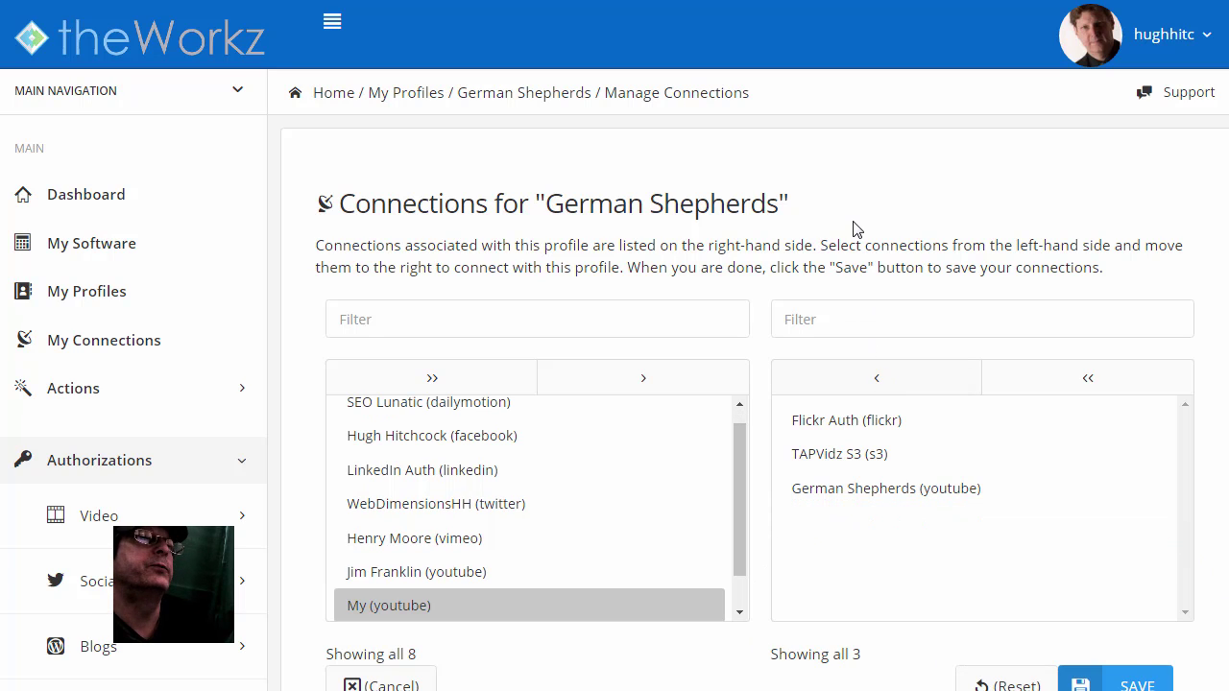
{"action": "left_click", "coordinate": [831, 457]}
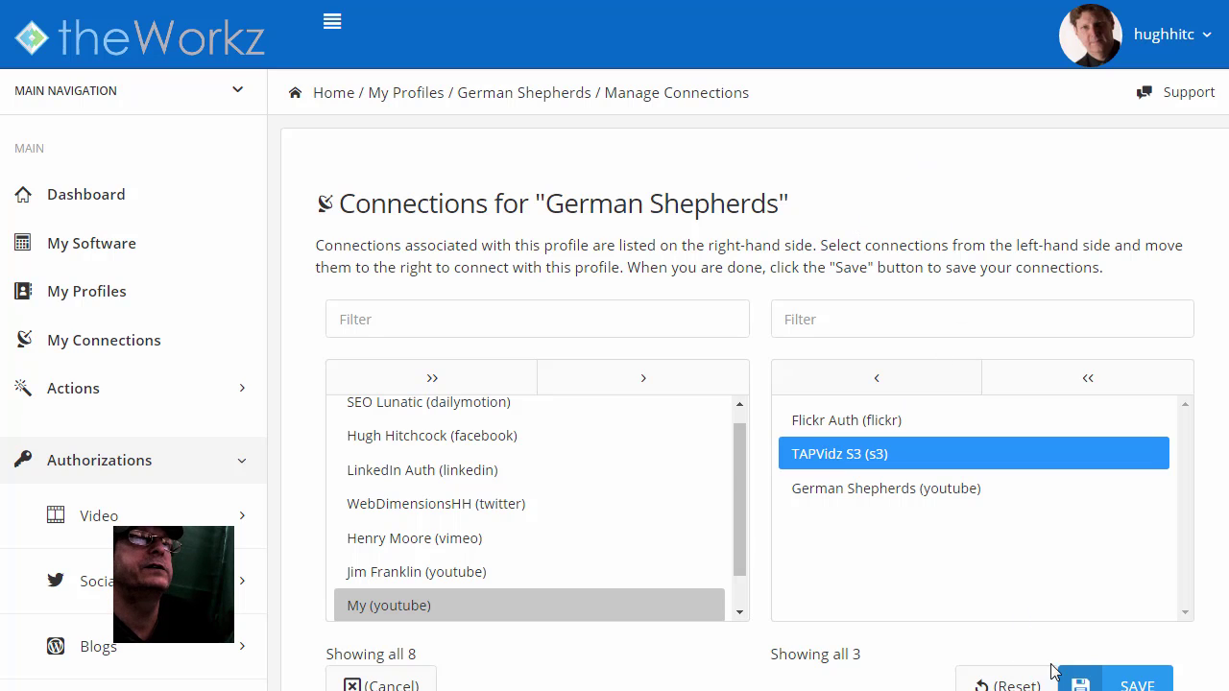
{"action": "left_click", "coordinate": [1133, 684]}
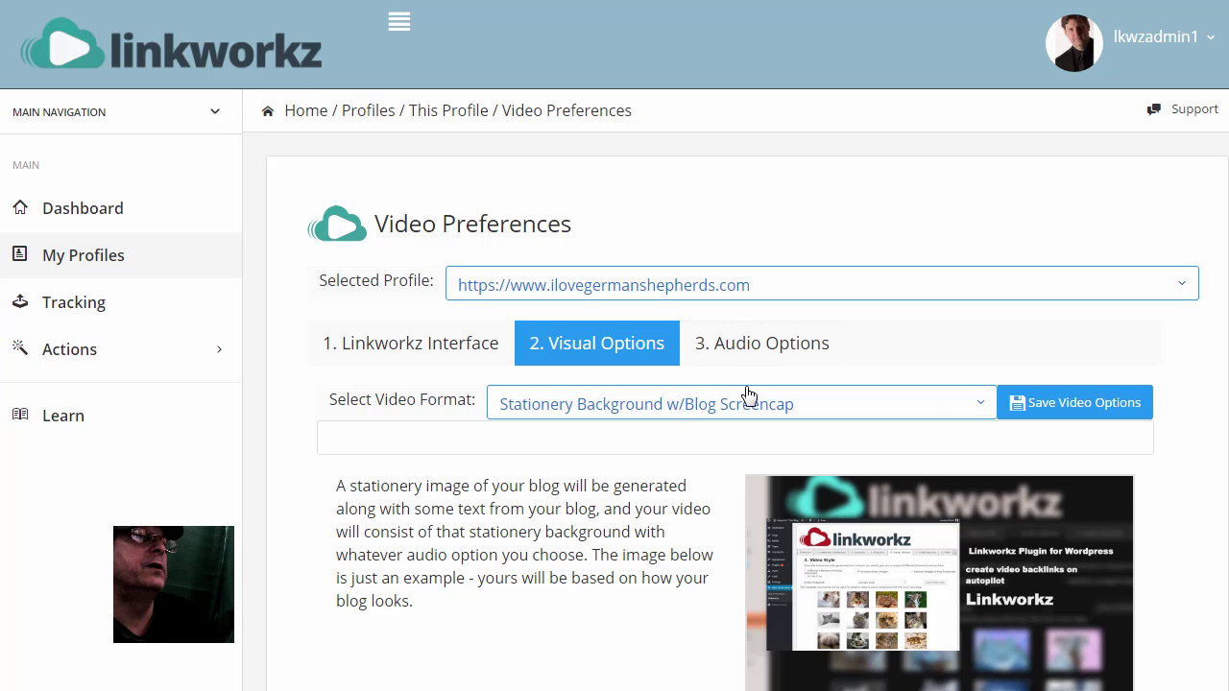
In Linkworkz, save the audio options with text-to-speech from the blog post and Random Background Music, and enable the blog's video processing
{"action": "left_click", "coordinate": [754, 351]}
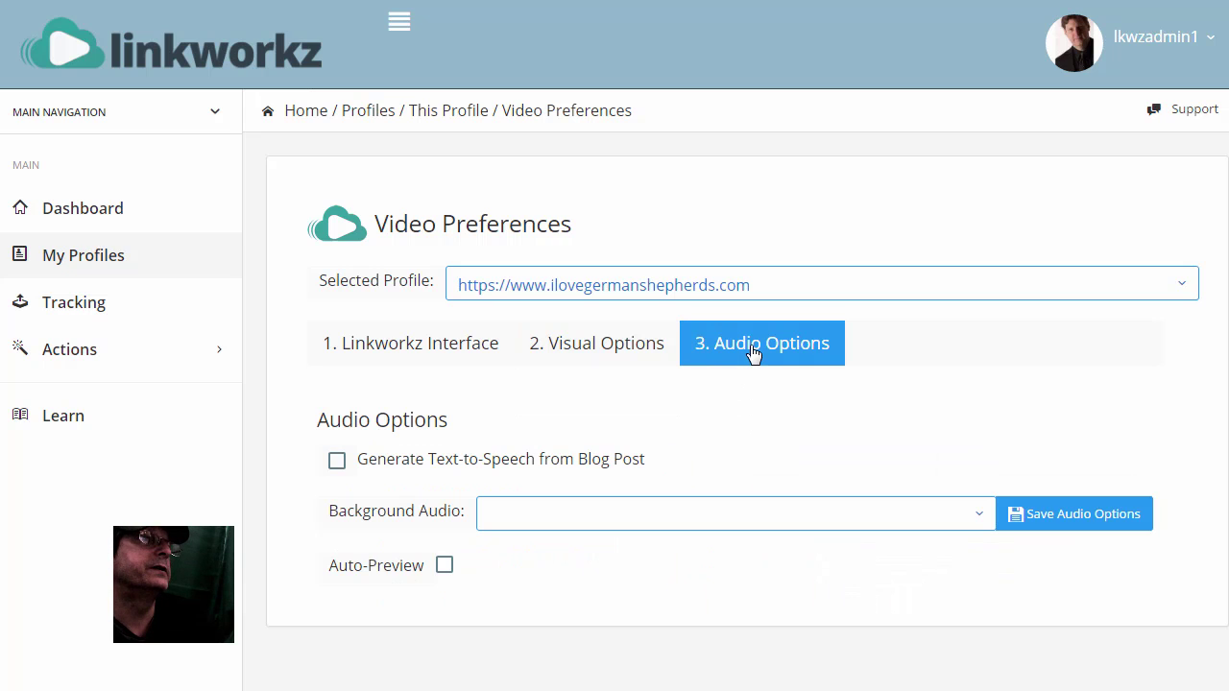
{"action": "left_click", "coordinate": [339, 463]}
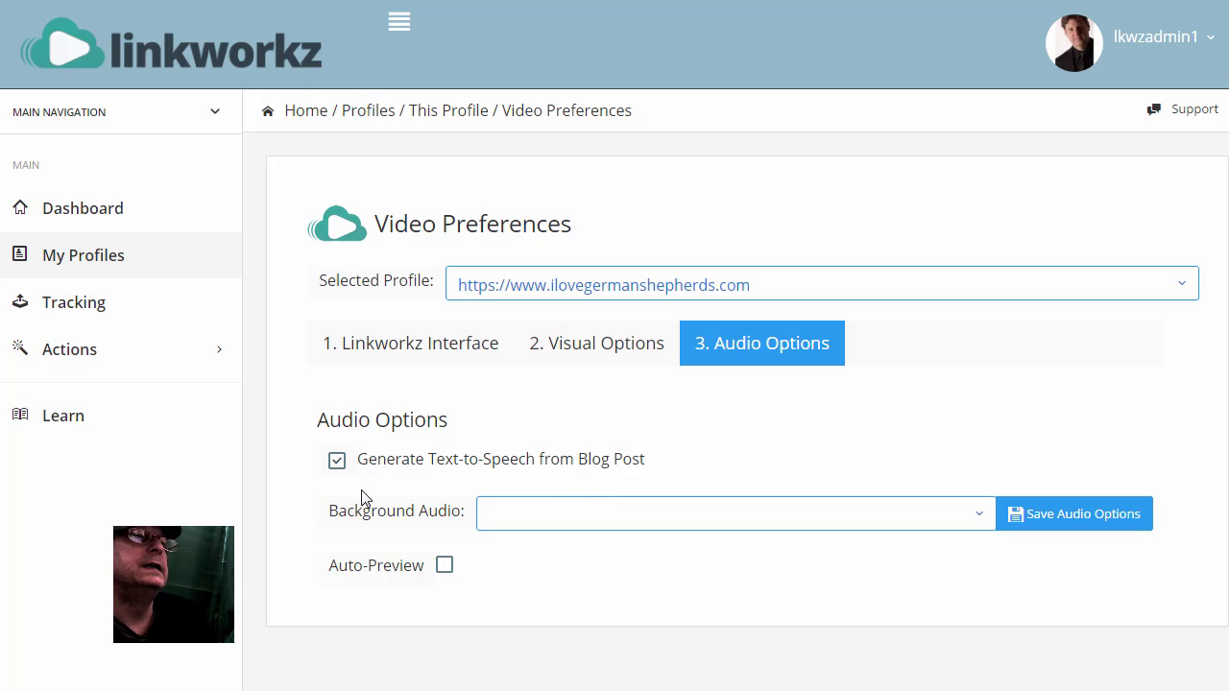
{"action": "left_click", "coordinate": [970, 516]}
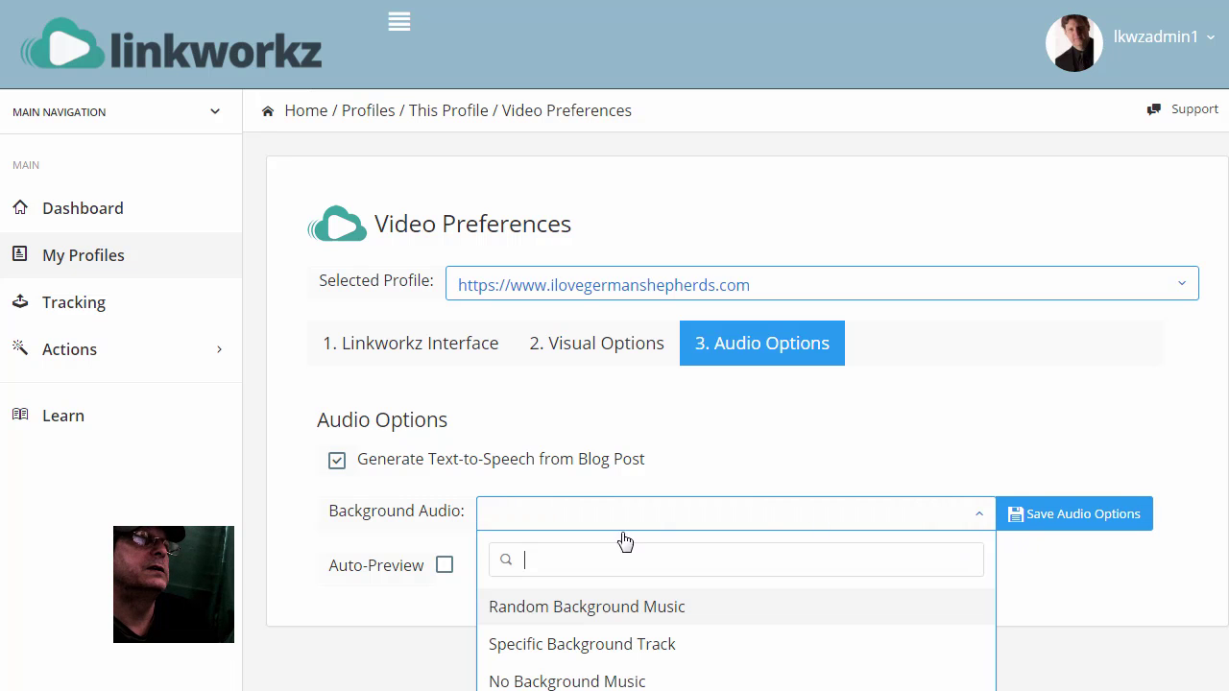
{"action": "left_click", "coordinate": [513, 606]}
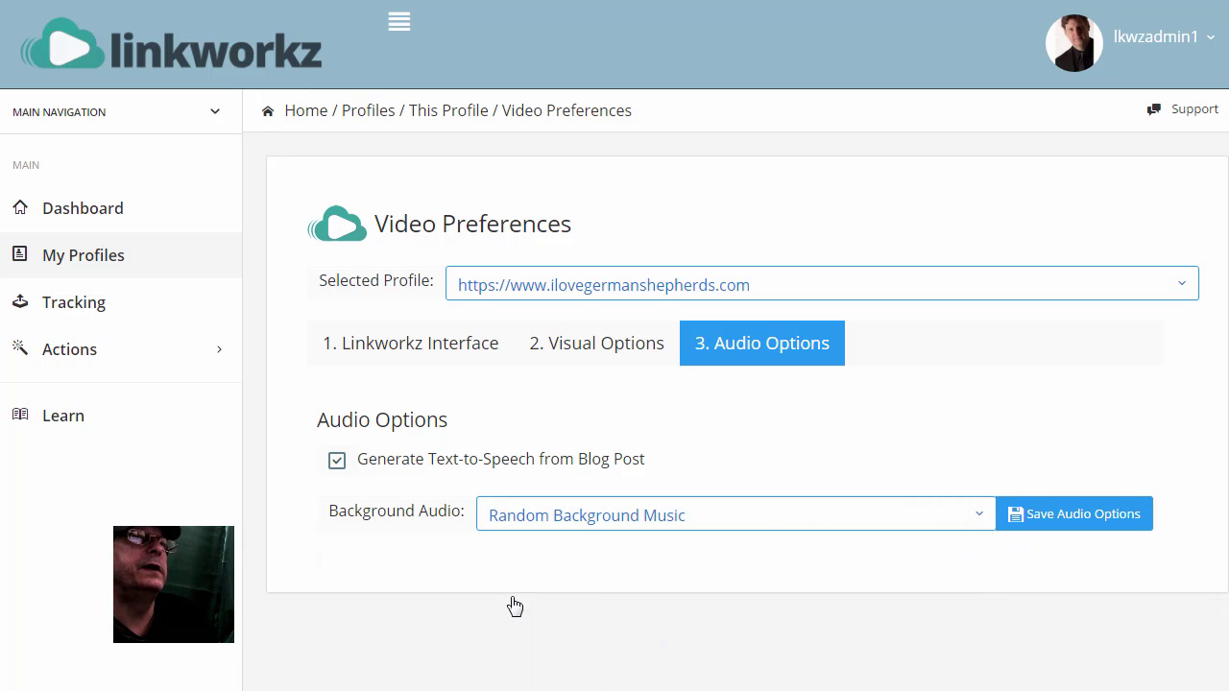
{"action": "left_click", "coordinate": [1051, 522]}
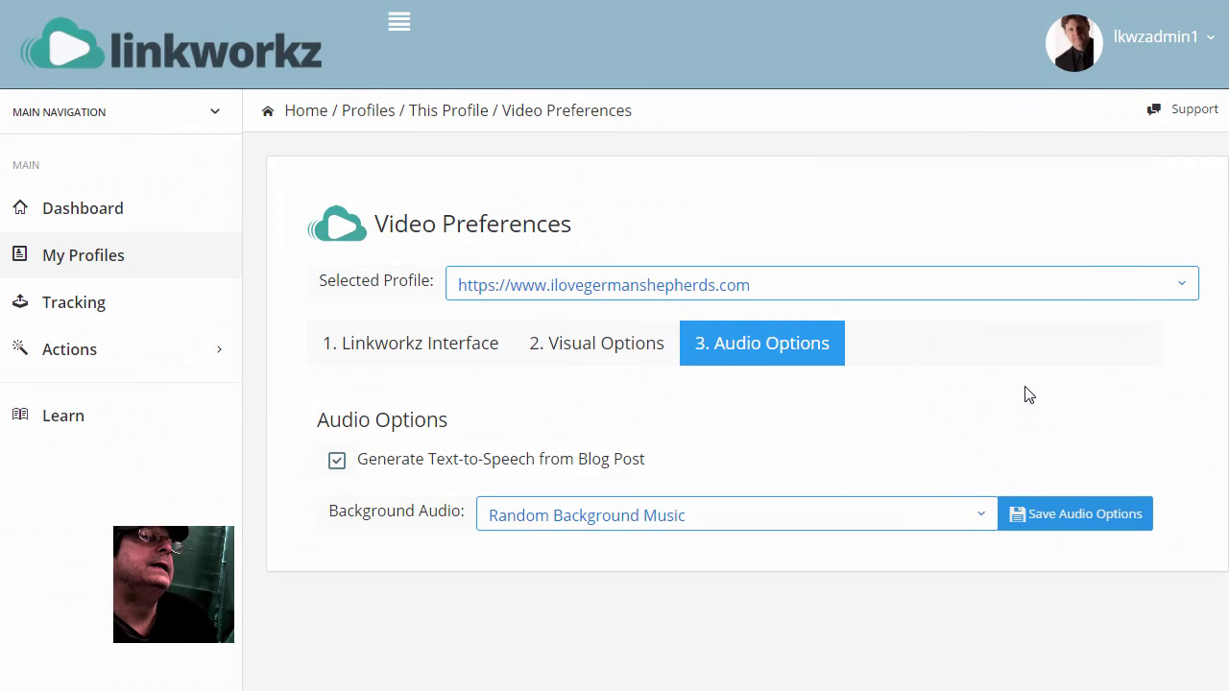
{"action": "left_click", "coordinate": [457, 340]}
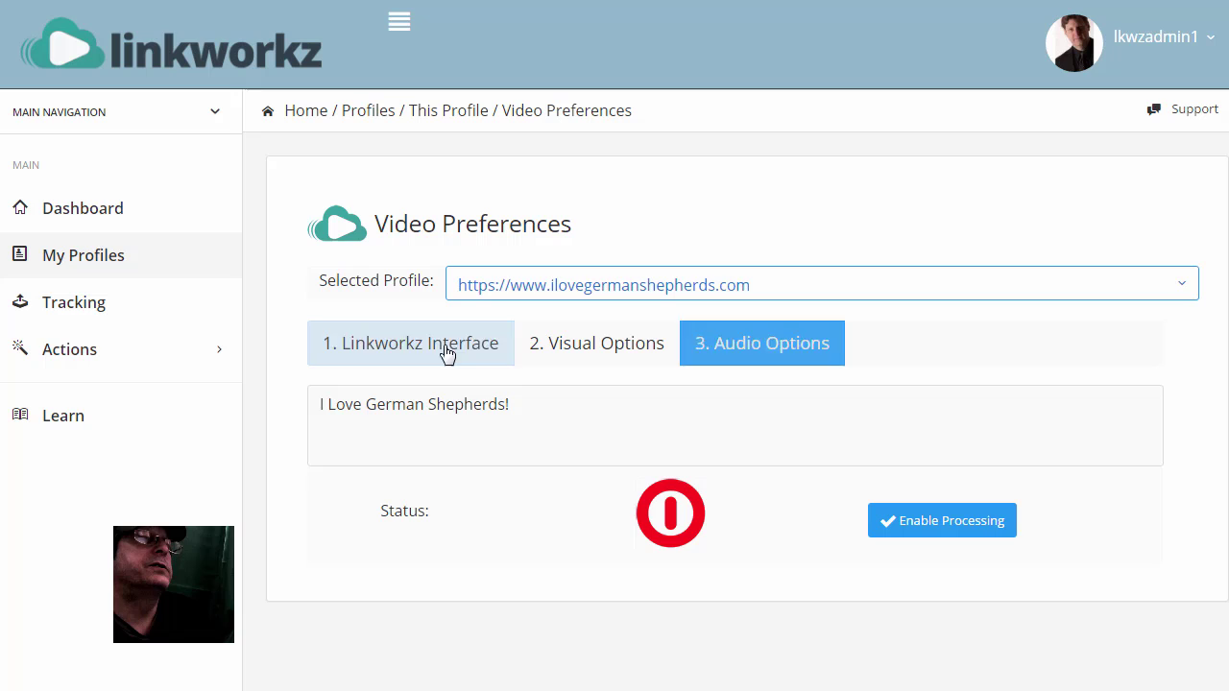
{"action": "left_click", "coordinate": [936, 528]}
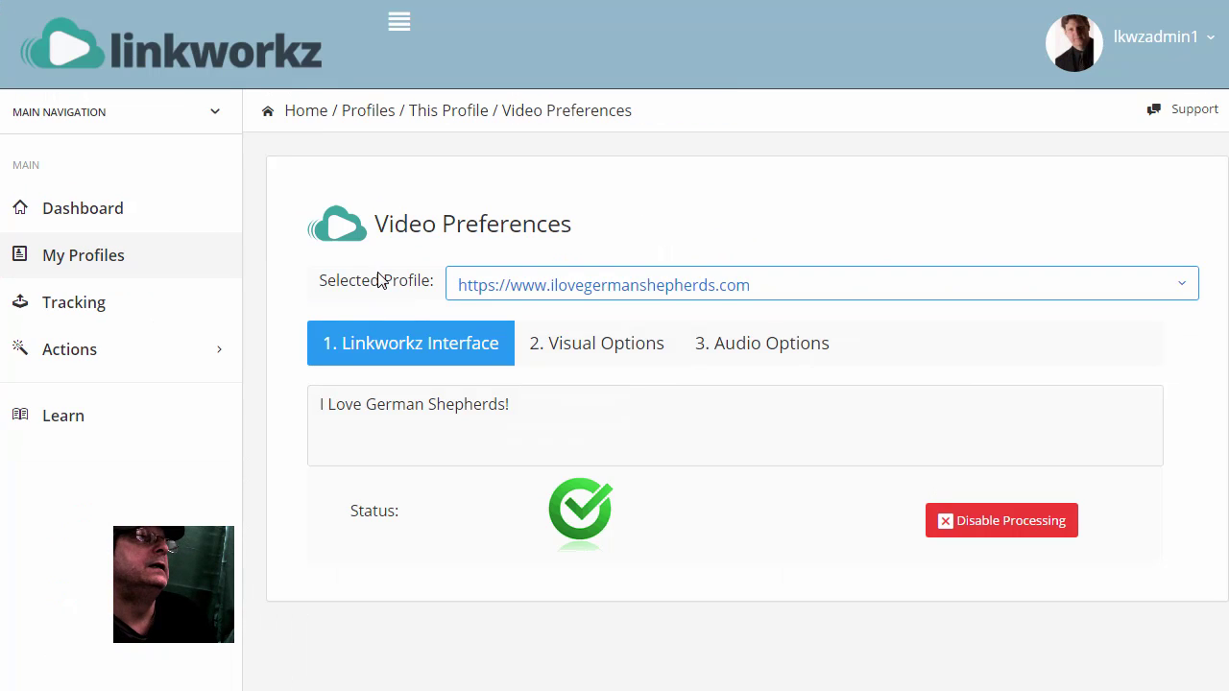
Open the I Love German Shepherds! profile for editing and examine its description, keywords and RSS feed URL
{"action": "left_click", "coordinate": [92, 259]}
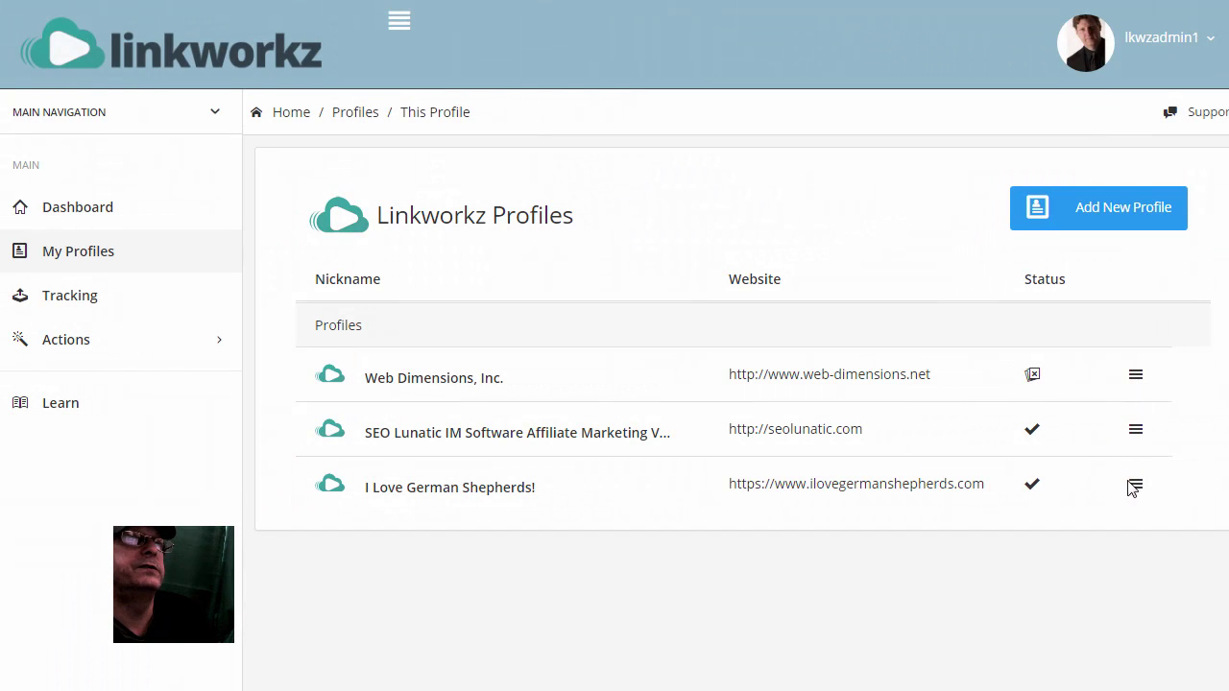
{"action": "left_click", "coordinate": [1136, 492]}
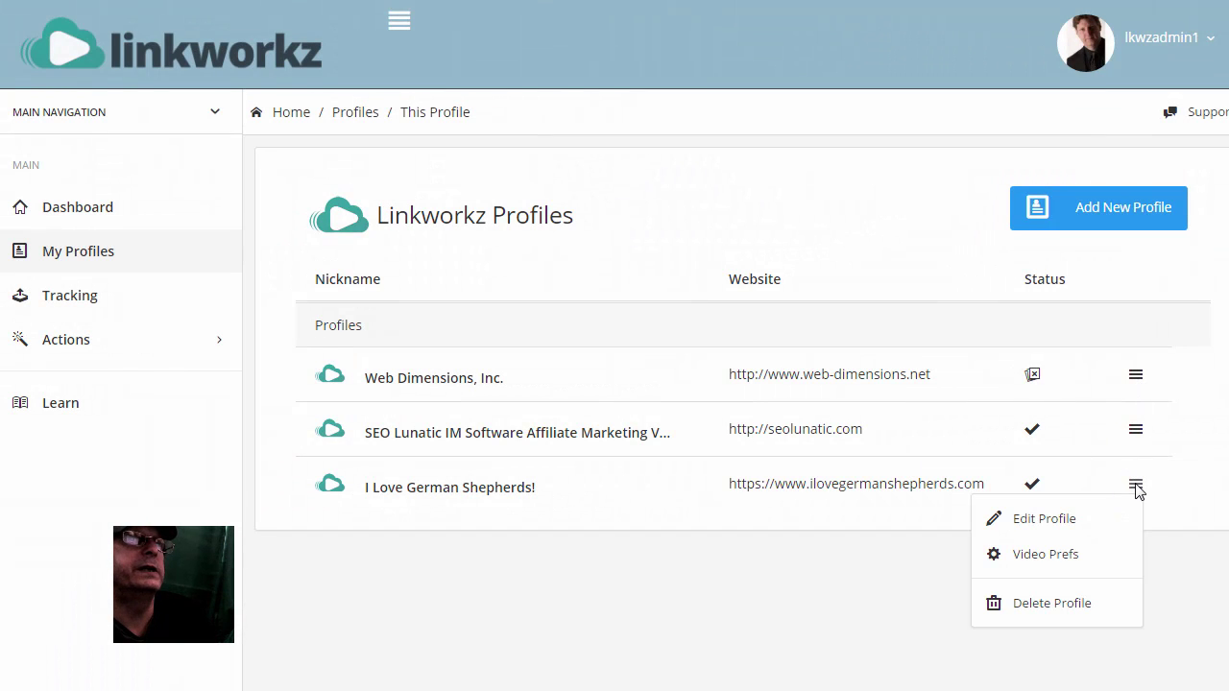
{"action": "left_click", "coordinate": [1039, 523]}
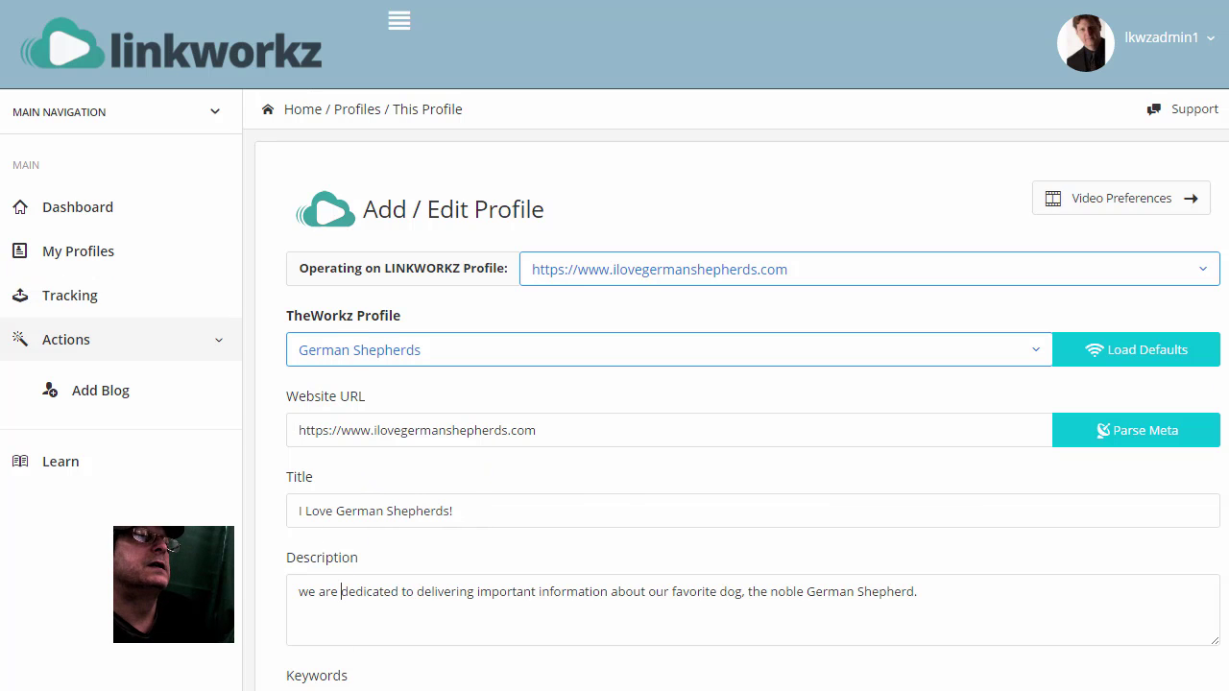
{"action": "scroll", "coordinate": [758, 480], "scroll_direction": "down", "scroll_amount": 2}
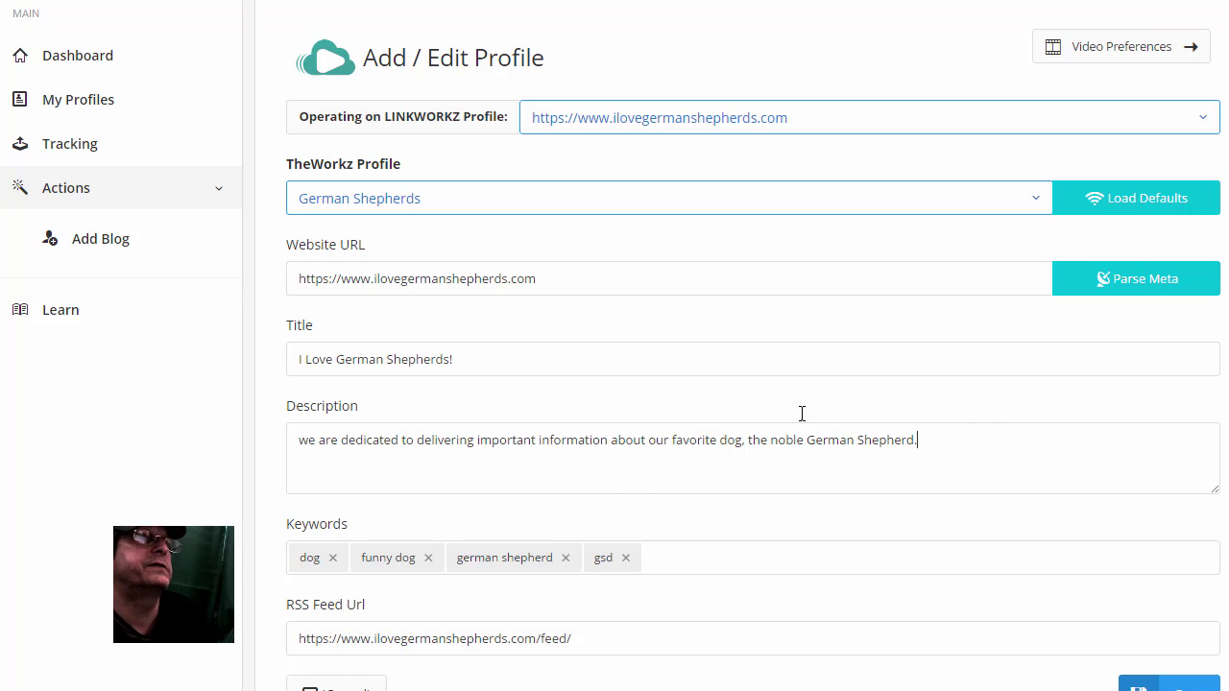
{"action": "left_click_drag", "start_coordinate": [918, 440], "coordinate": [279, 457]}
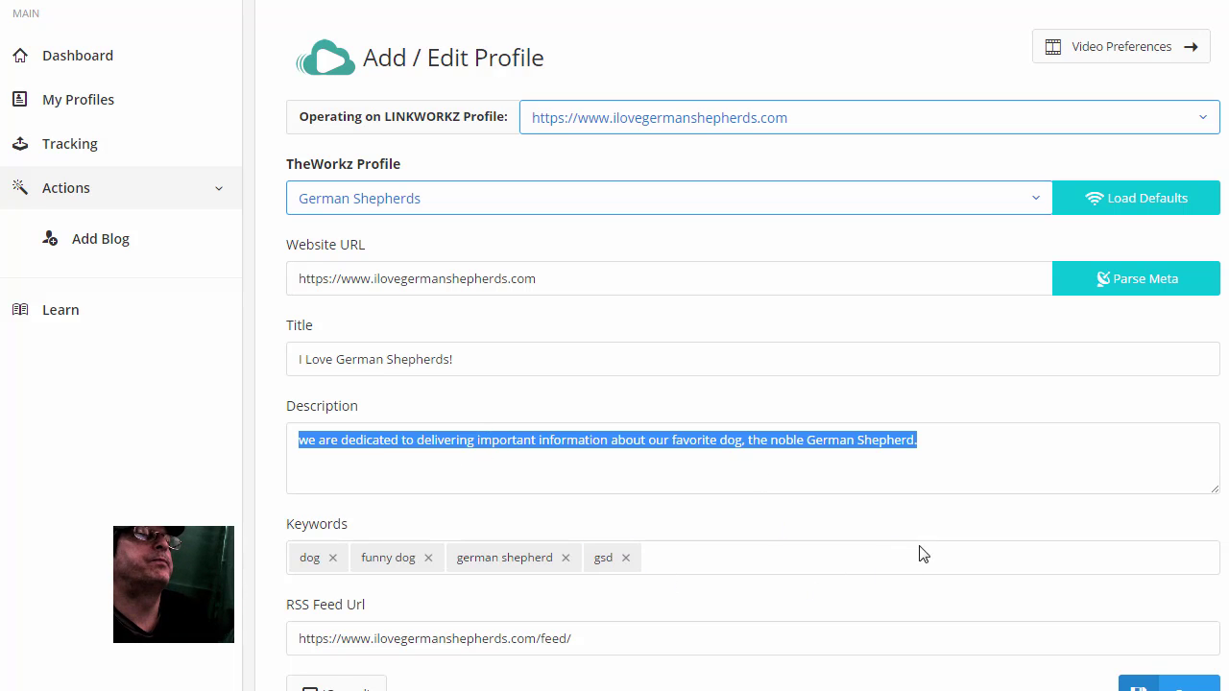
{"action": "left_click", "coordinate": [950, 438]}
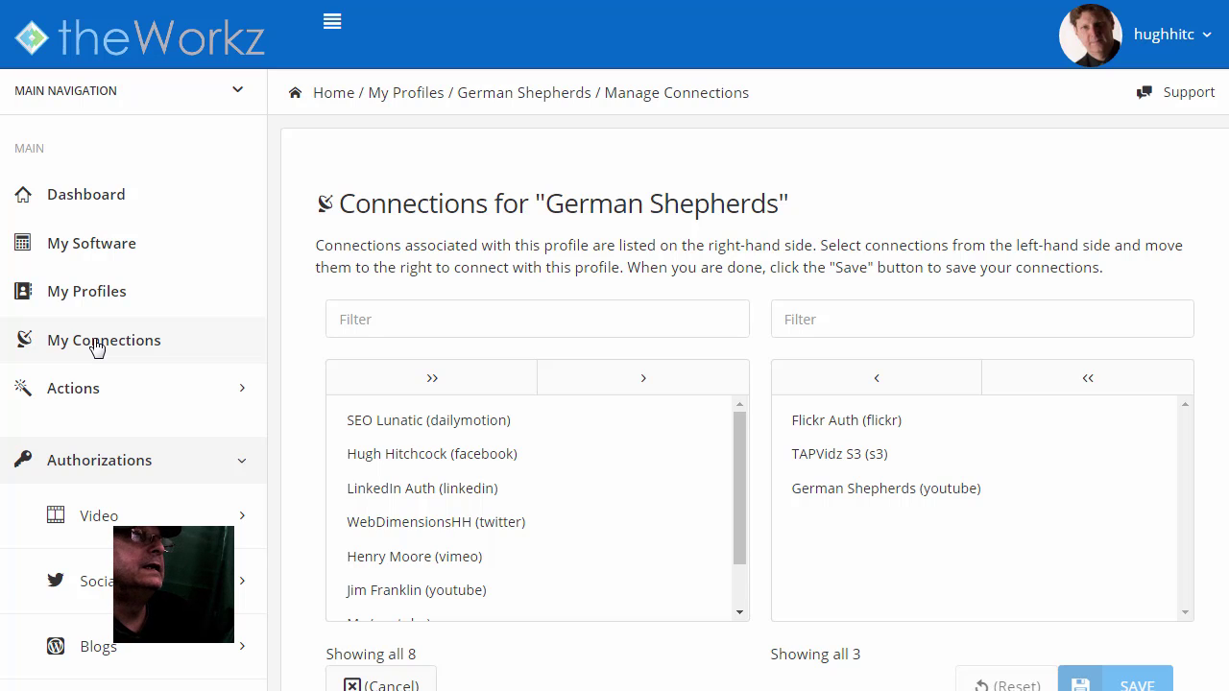
Switch back to theWorkz and show the available actions for adding software and profiles
{"action": "left_click", "coordinate": [104, 399]}
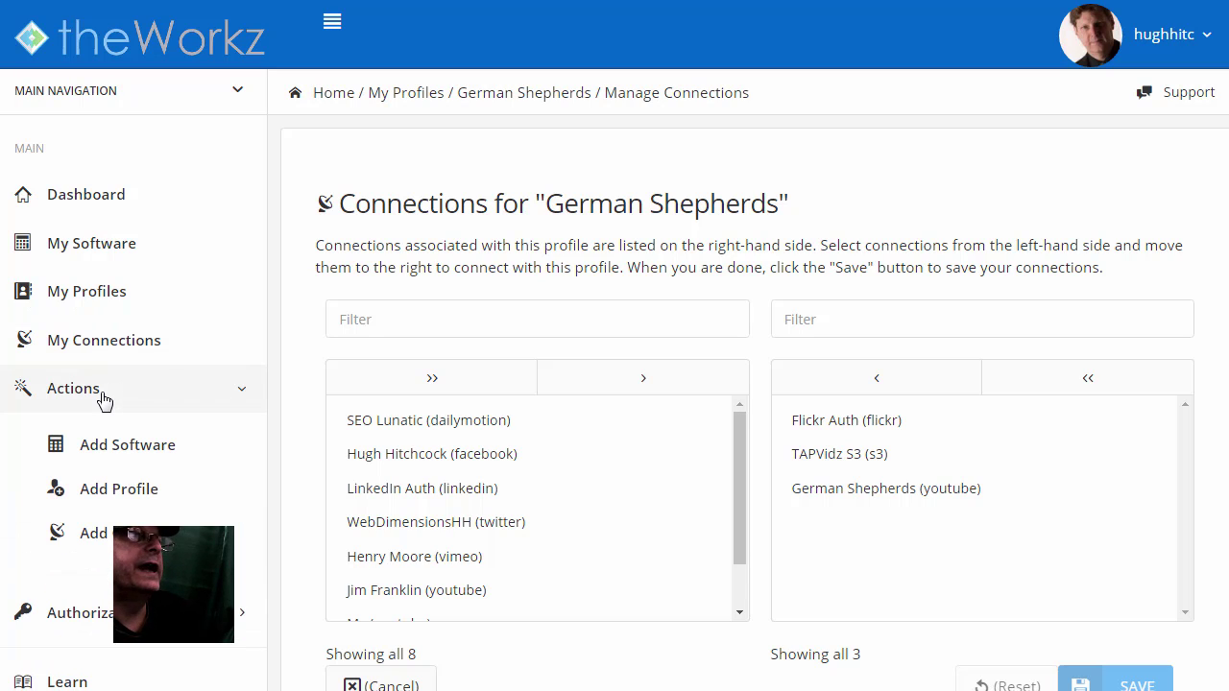